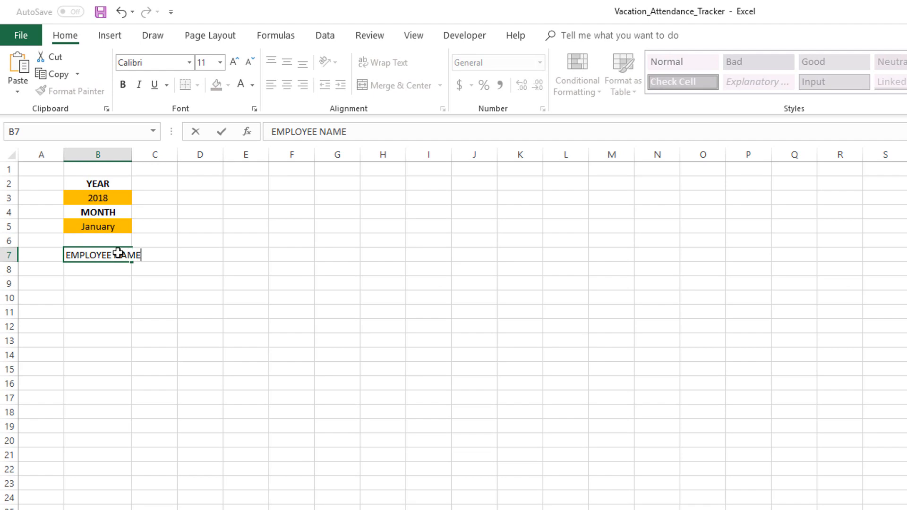
# Finish entering the heading EMPLOYEE NAME in B7 and widen column B so the text fits
pyautogui.press('Return')
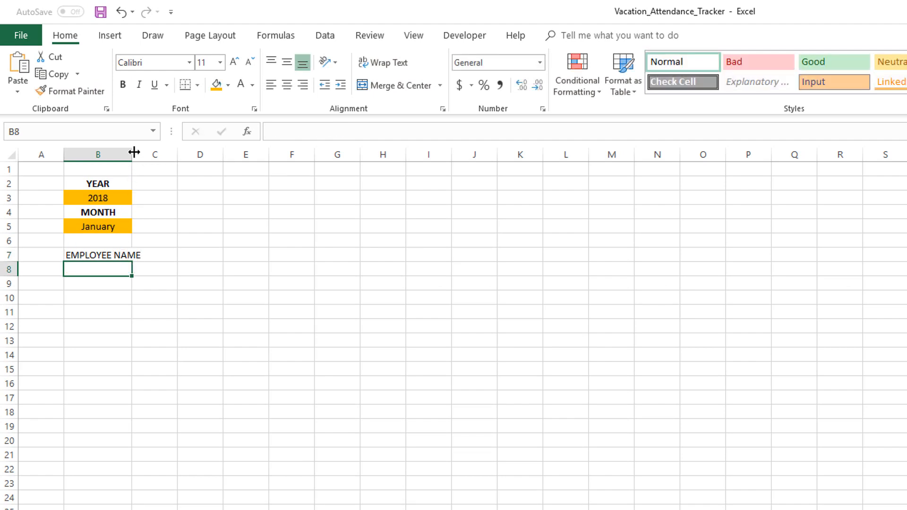
pyautogui.moveTo(131, 155); pyautogui.dragTo(165, 152)
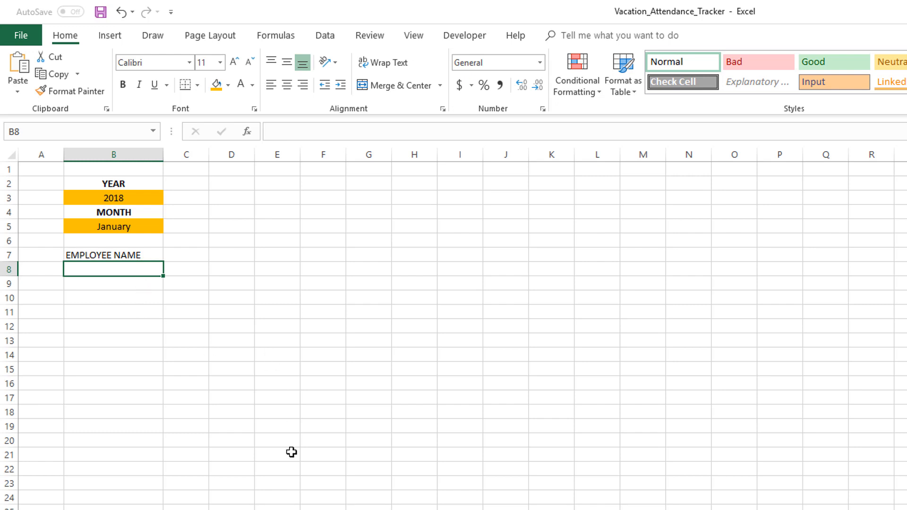
# Review the employee table on the other sheet and enter =INDEX(L_EMP,1) in B8 of the tracker sheet
pyautogui.click(199, 509)
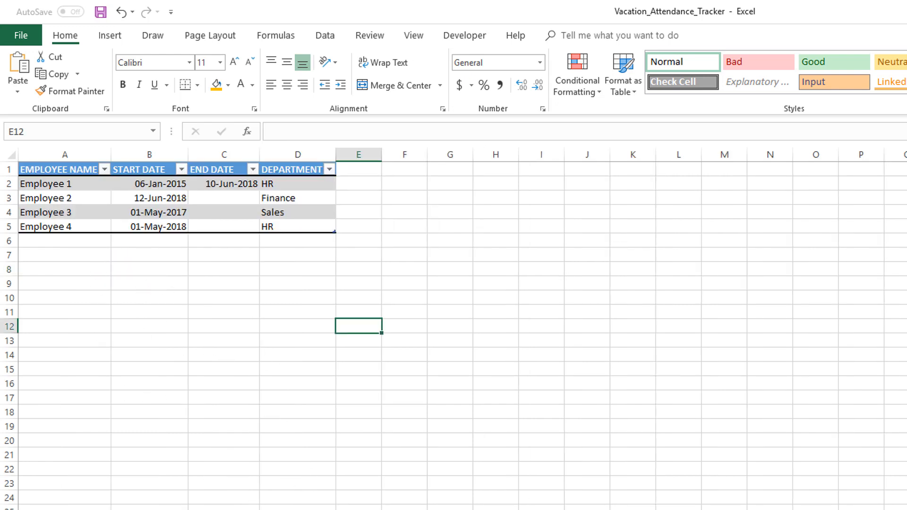
pyautogui.click(177, 509)
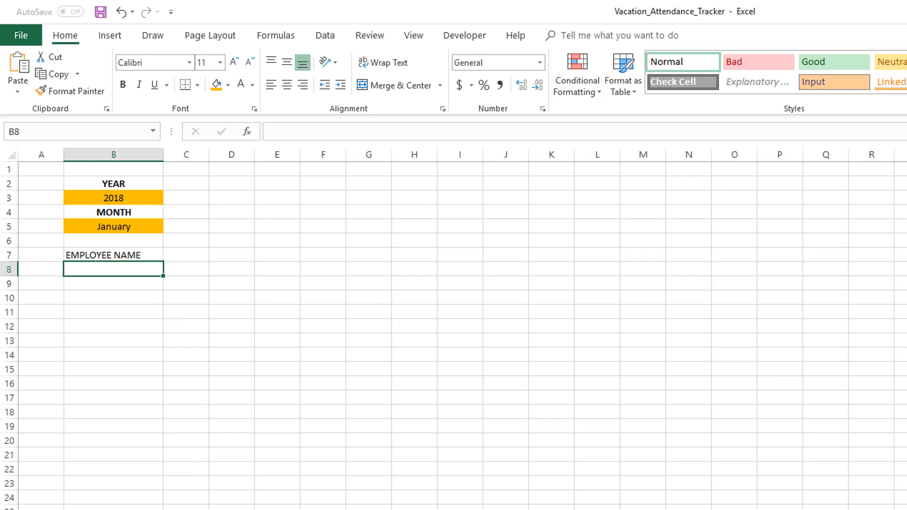
pyautogui.click(217, 508)
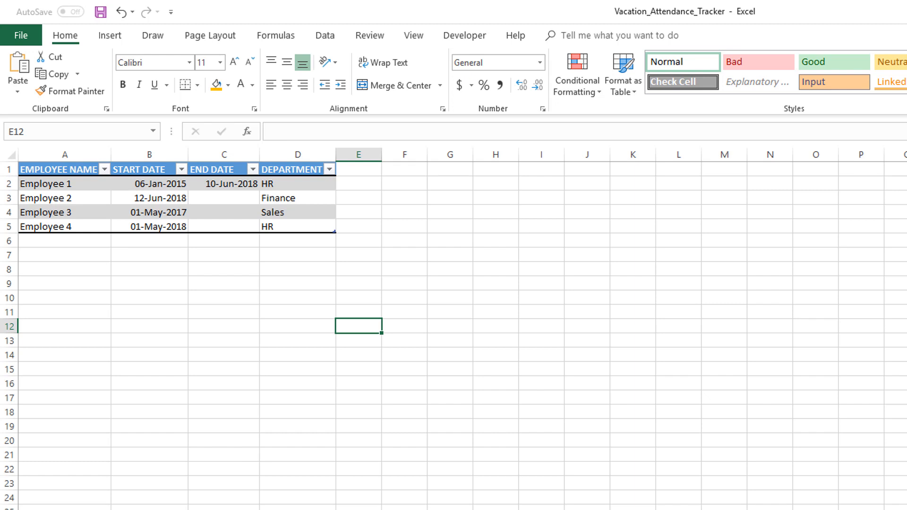
pyautogui.click(189, 508)
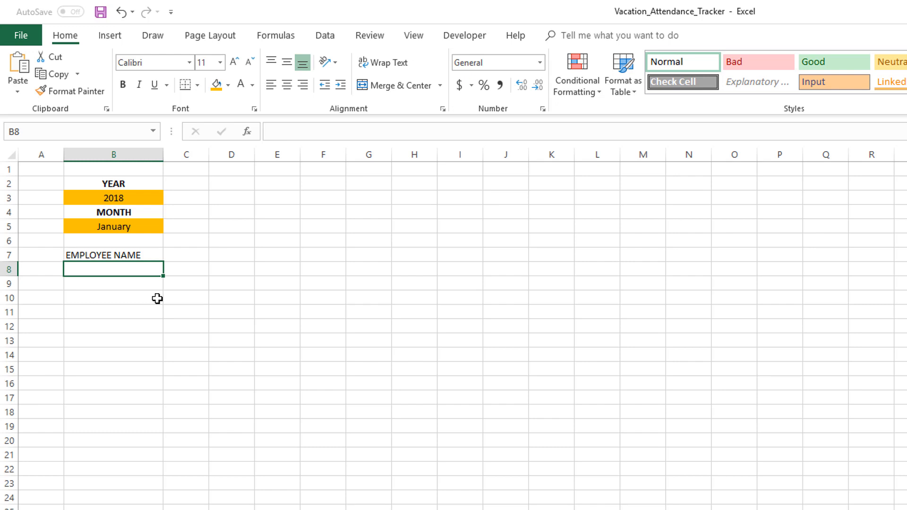
pyautogui.write('=')
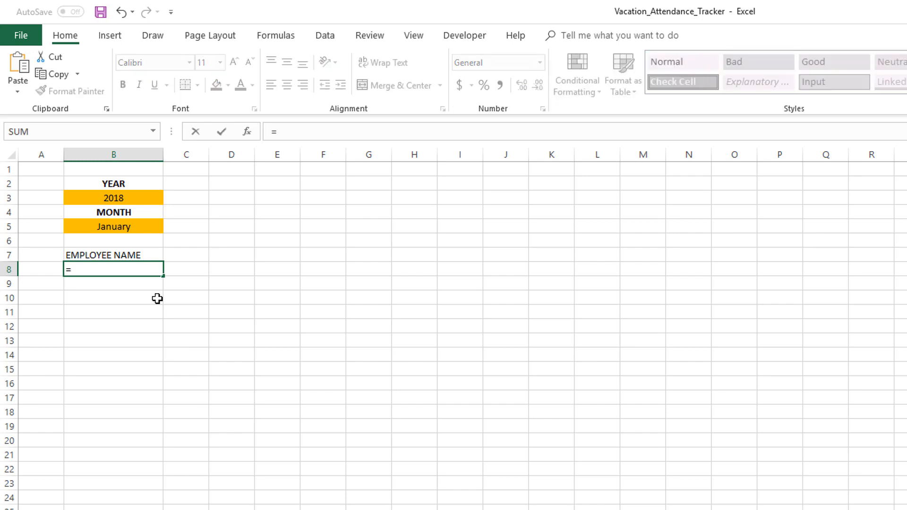
pyautogui.write('I')
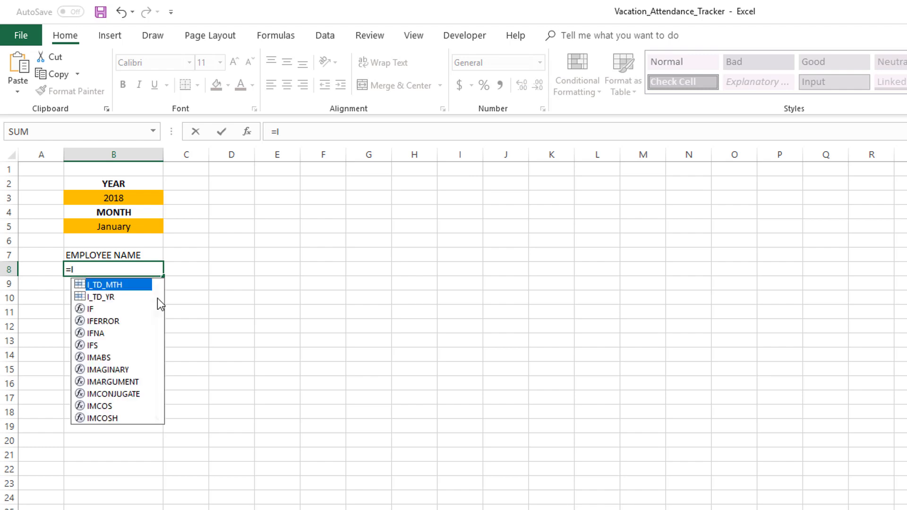
pyautogui.write('NDEX')
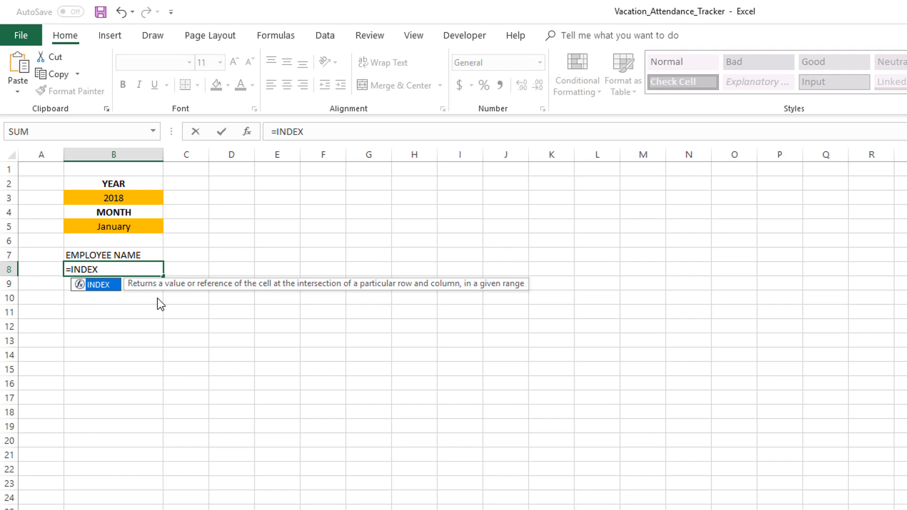
pyautogui.write('(')
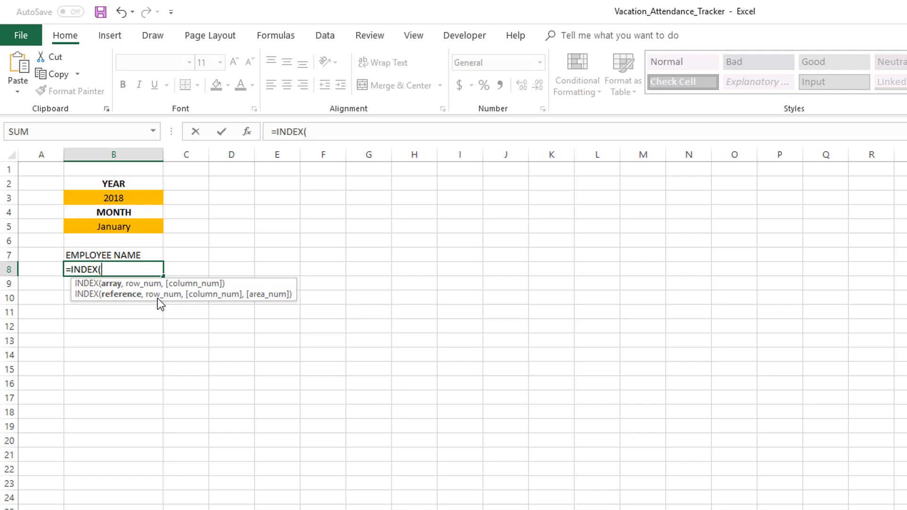
pyautogui.write('L')
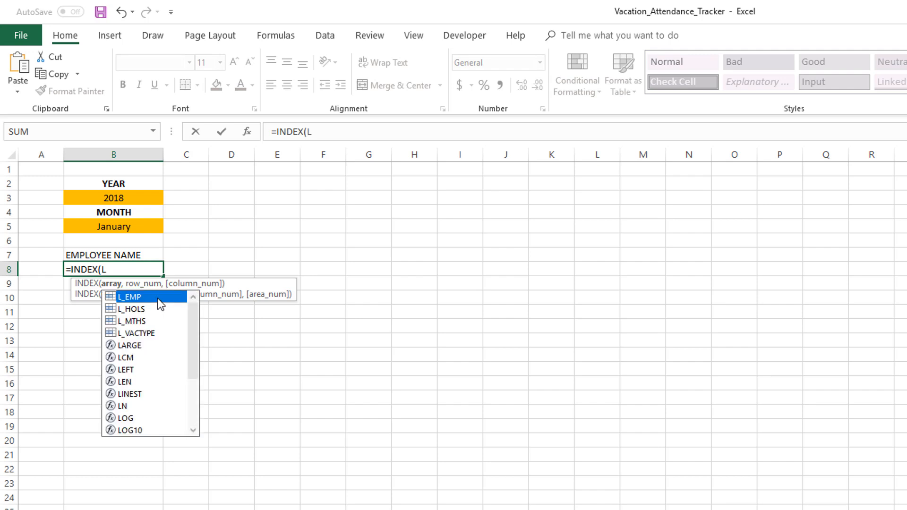
pyautogui.write('_EMP')
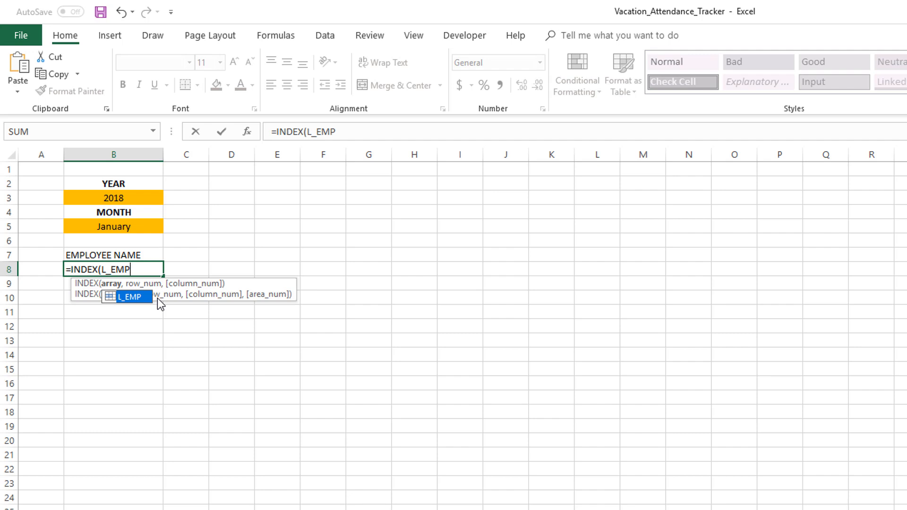
pyautogui.write(',')
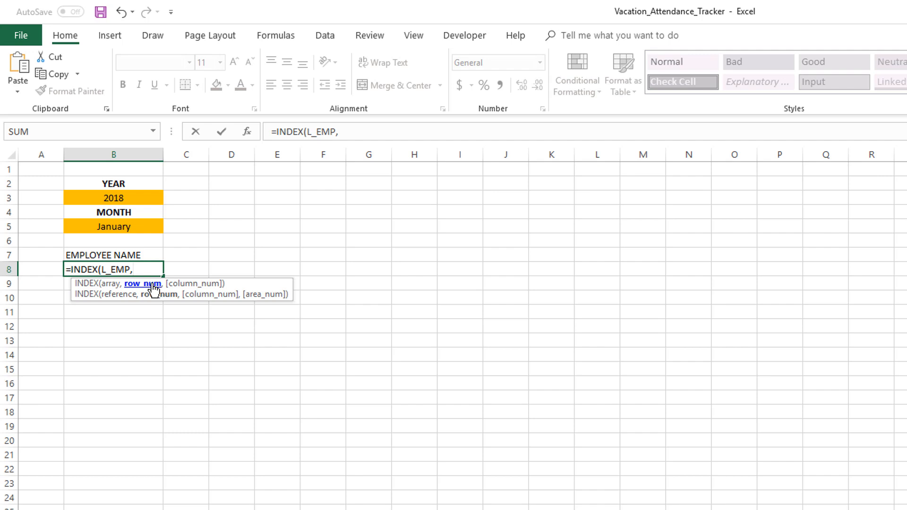
pyautogui.write('1')
pyautogui.write(')')
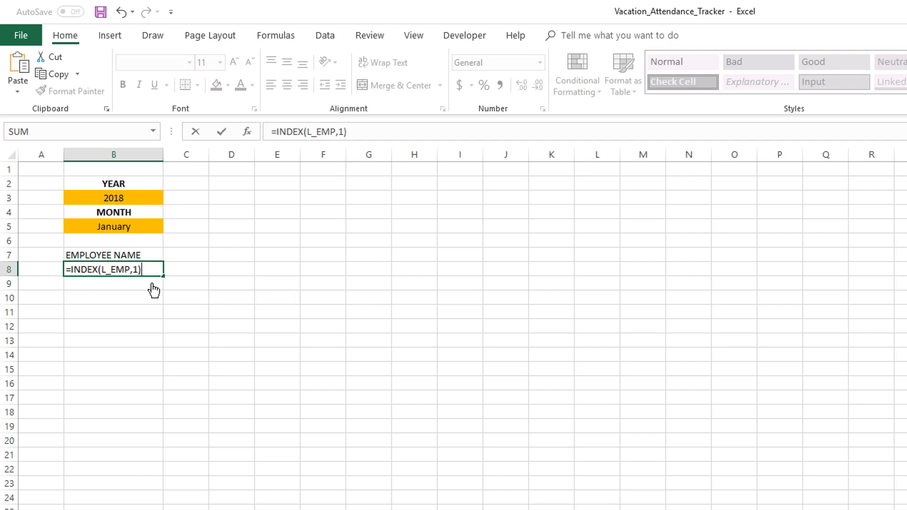
pyautogui.press('Return')
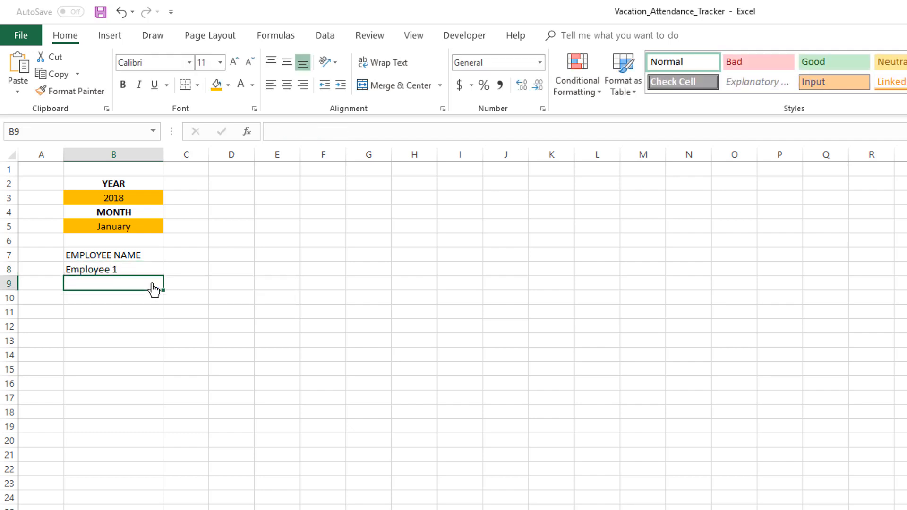
# Fill the B8 formula down through B11 and check the row argument in the copied formulas
pyautogui.click(148, 267)
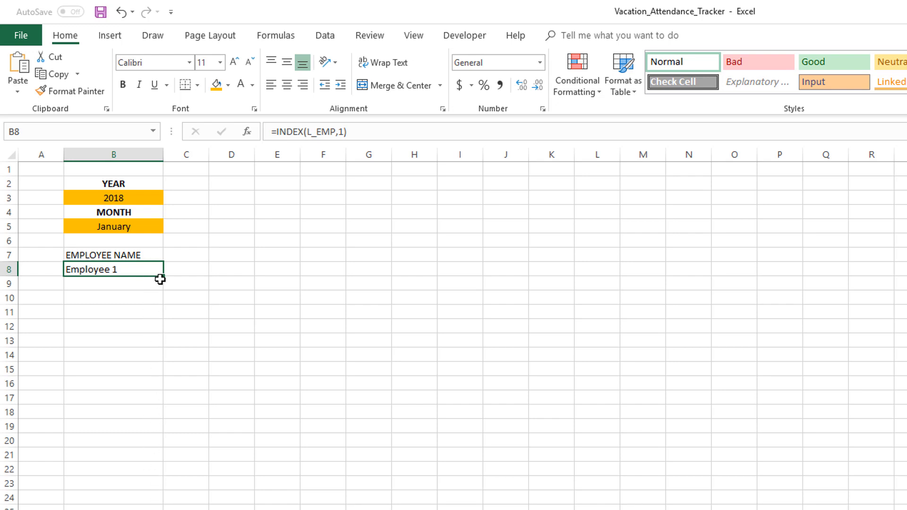
pyautogui.moveTo(162, 279); pyautogui.dragTo(150, 314)
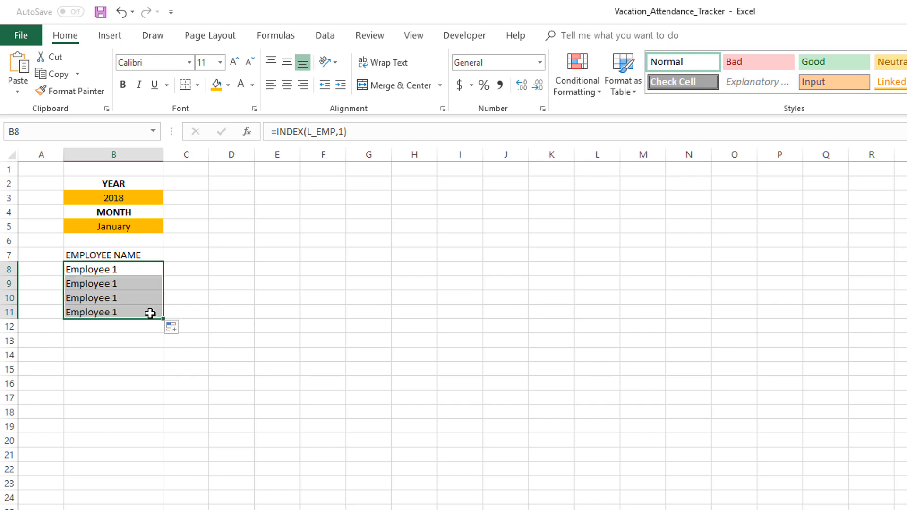
pyautogui.click(138, 269)
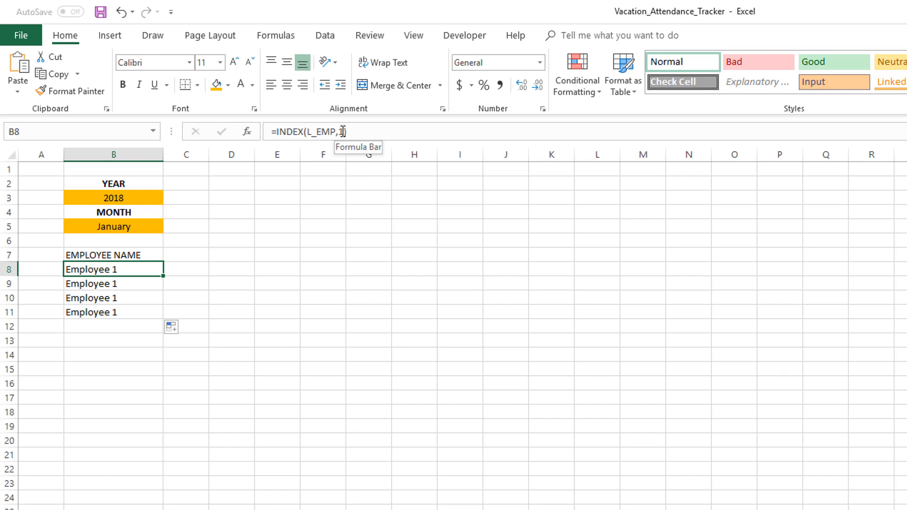
pyautogui.click(111, 281)
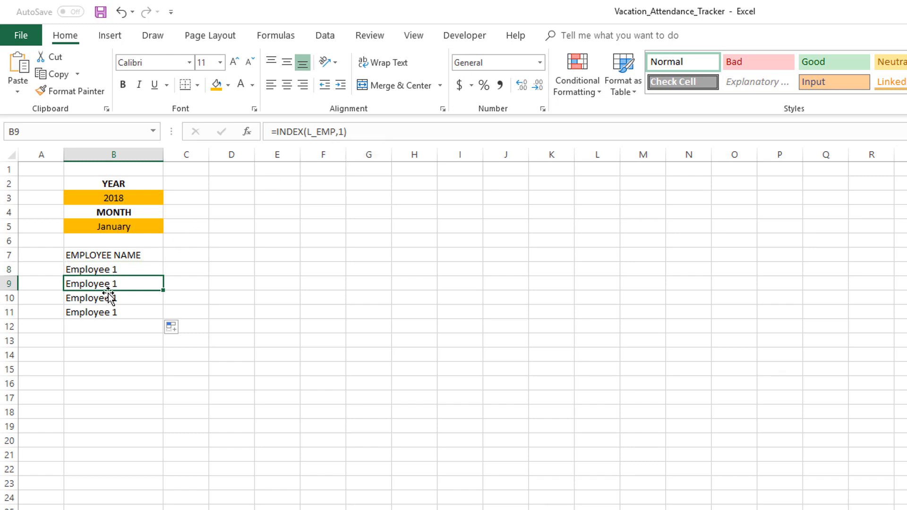
pyautogui.click(106, 298)
pyautogui.click(99, 311)
pyautogui.click(119, 272)
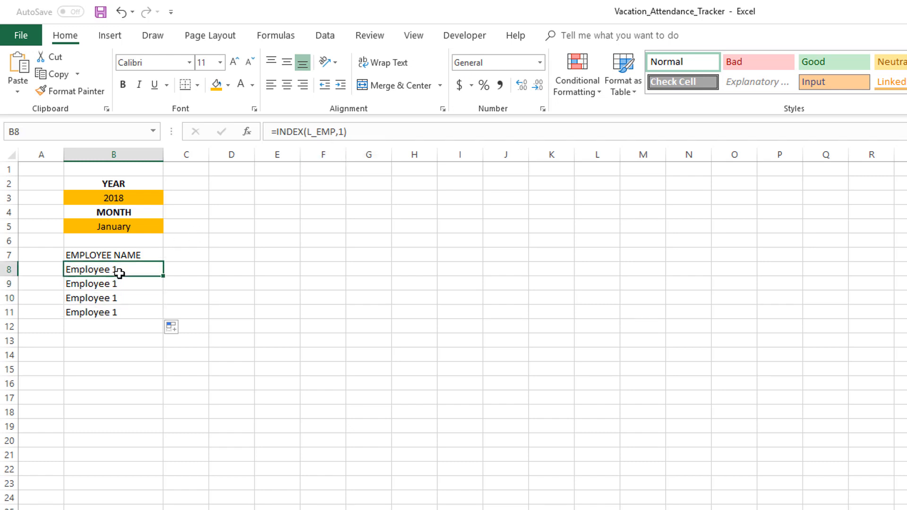
pyautogui.click(125, 286)
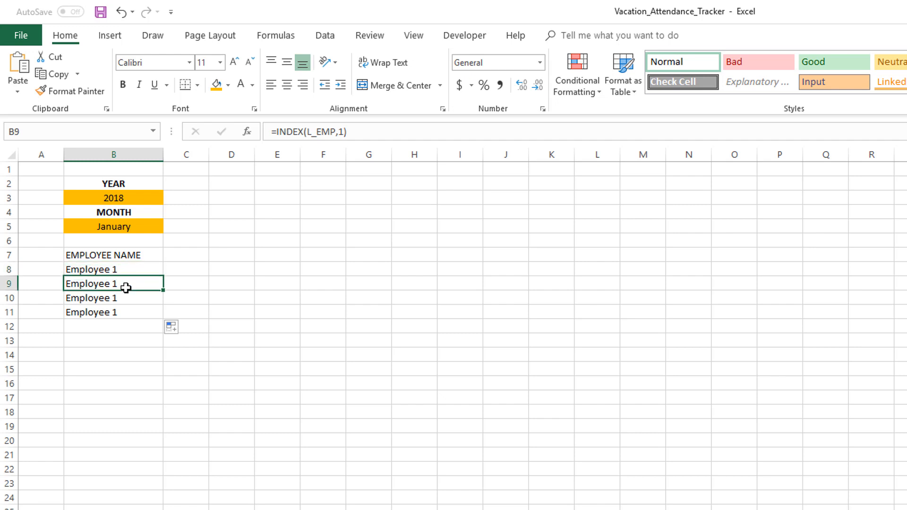
pyautogui.click(152, 295)
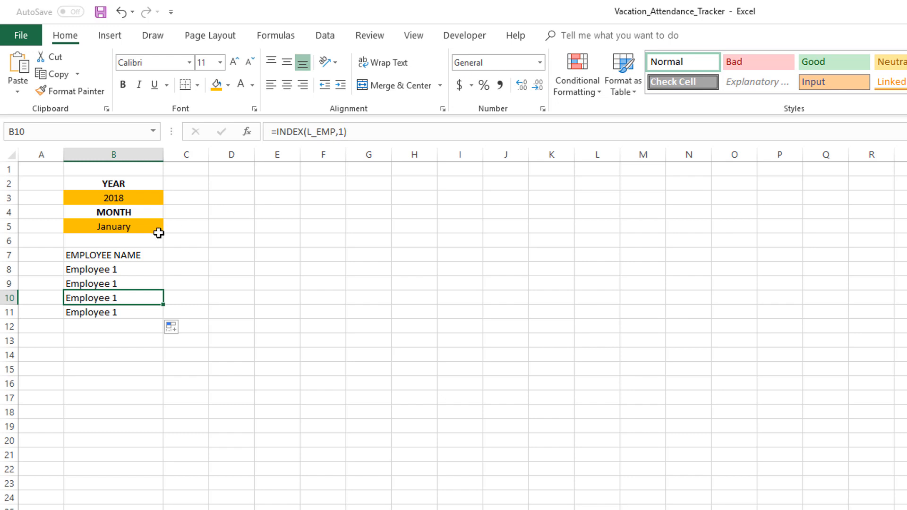
# Replace the fixed row number in the B8 INDEX formula with ROW(B8)-ROW(B7)
pyautogui.click(144, 271)
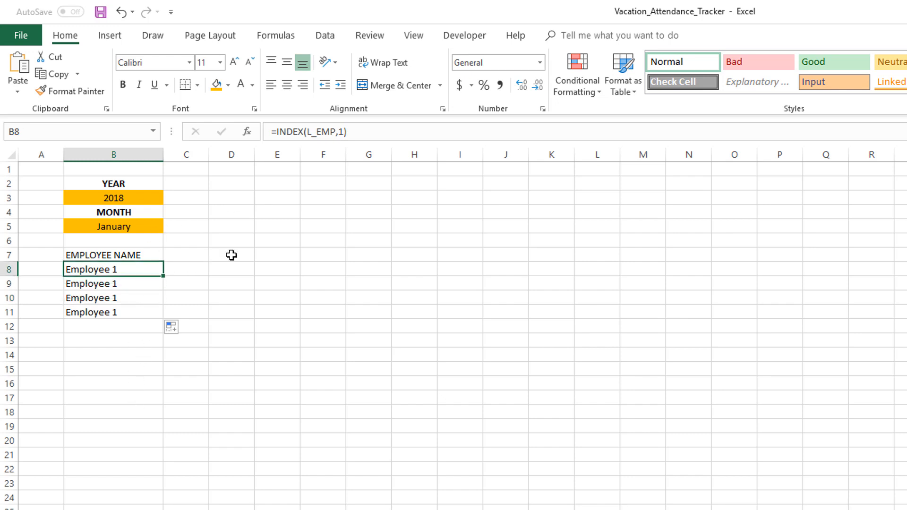
pyautogui.click(344, 132)
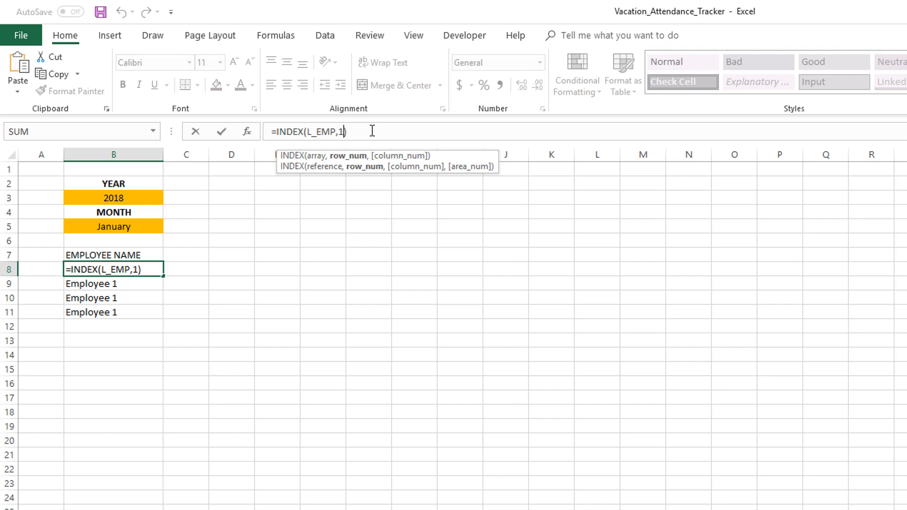
pyautogui.press('BackSpace')
pyautogui.write('ROW(')
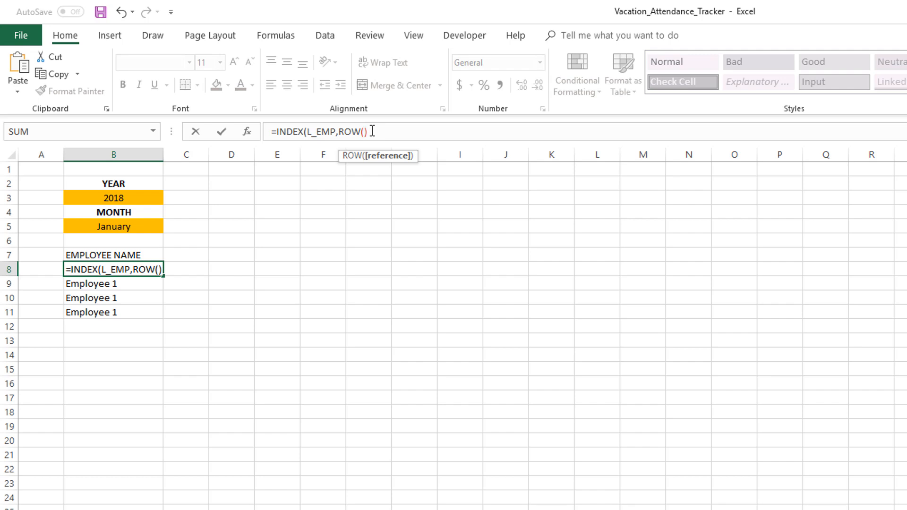
pyautogui.write('B8)')
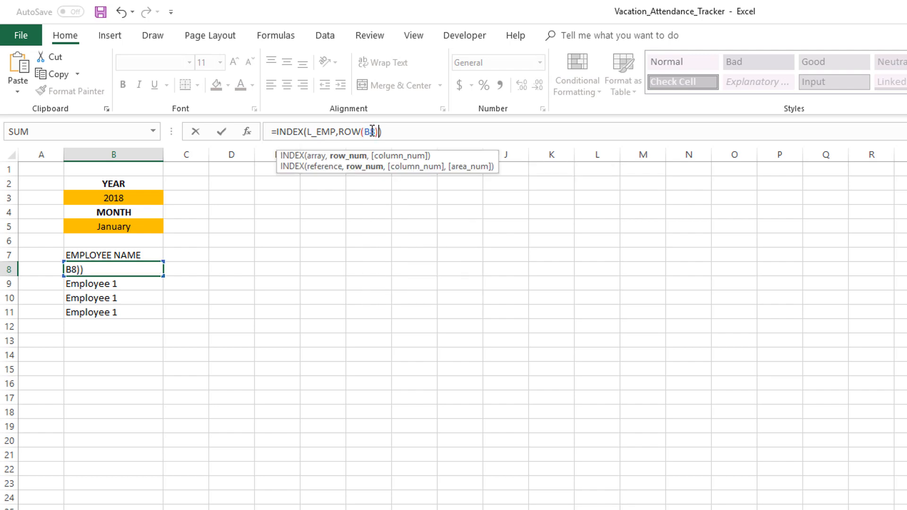
pyautogui.write(')')
pyautogui.press('Left')
pyautogui.write('-ROW(')
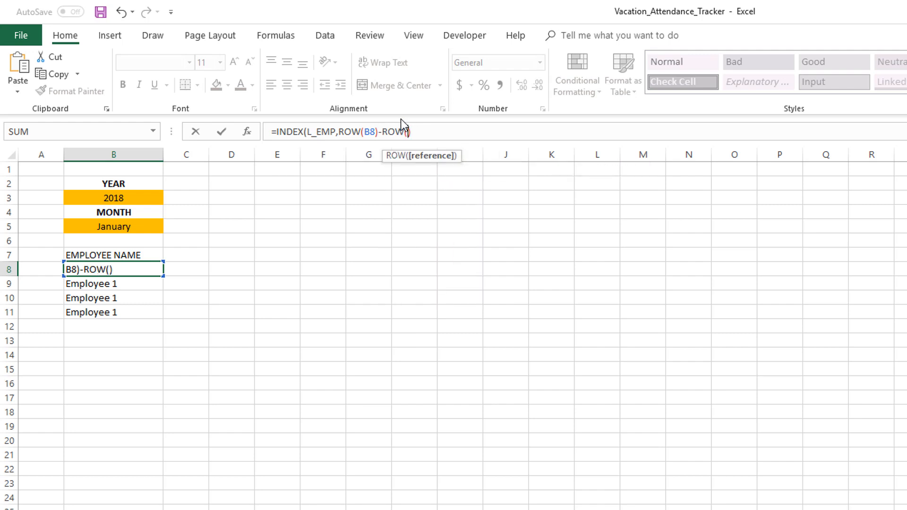
pyautogui.click(149, 251)
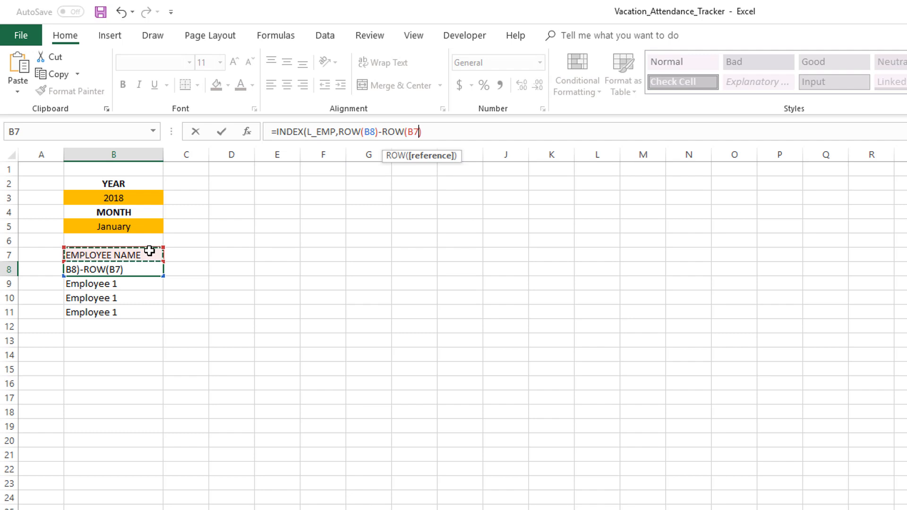
pyautogui.write(')')
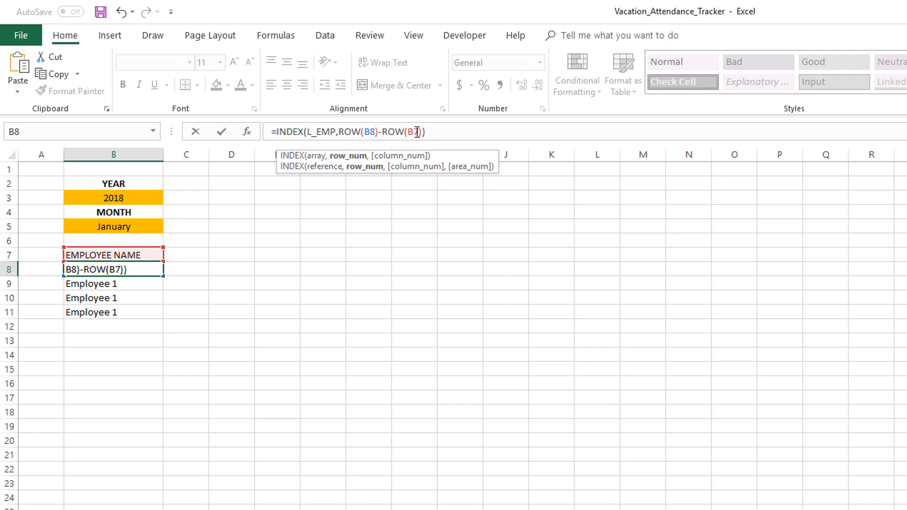
# Evaluate the ROW(B8) part inside the B8 formula and undo the evaluation
pyautogui.moveTo(385, 133); pyautogui.dragTo(340, 131)
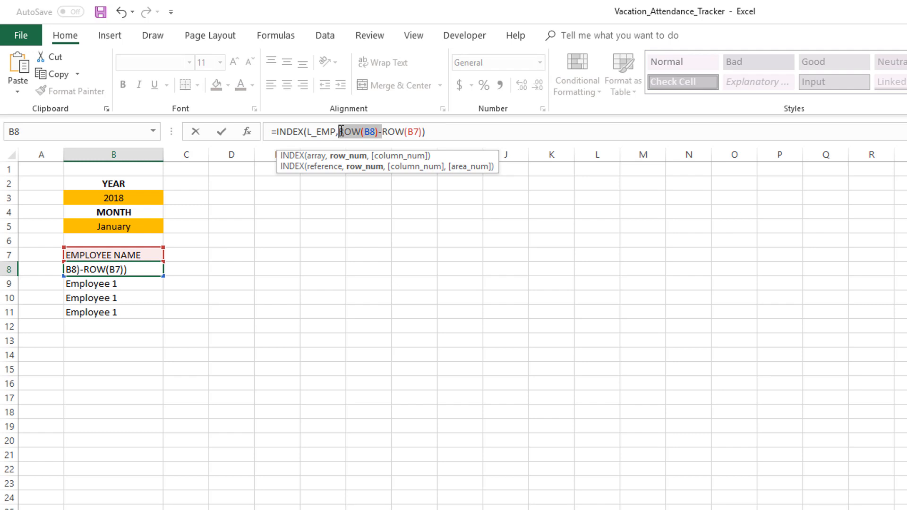
pyautogui.click(370, 132)
pyautogui.keyDown('shift'); pyautogui.click(382, 132); pyautogui.keyUp('shift')
pyautogui.press('F9')
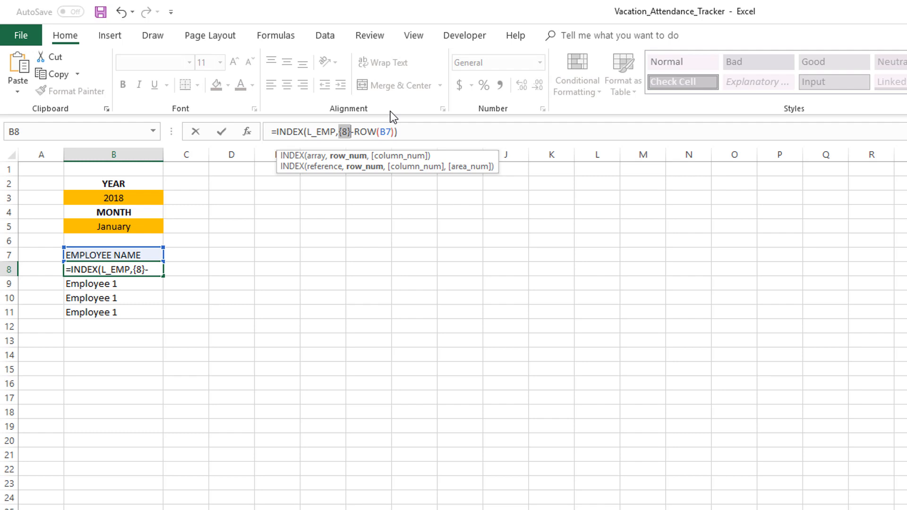
pyautogui.hotkey('ctrl', 'z')
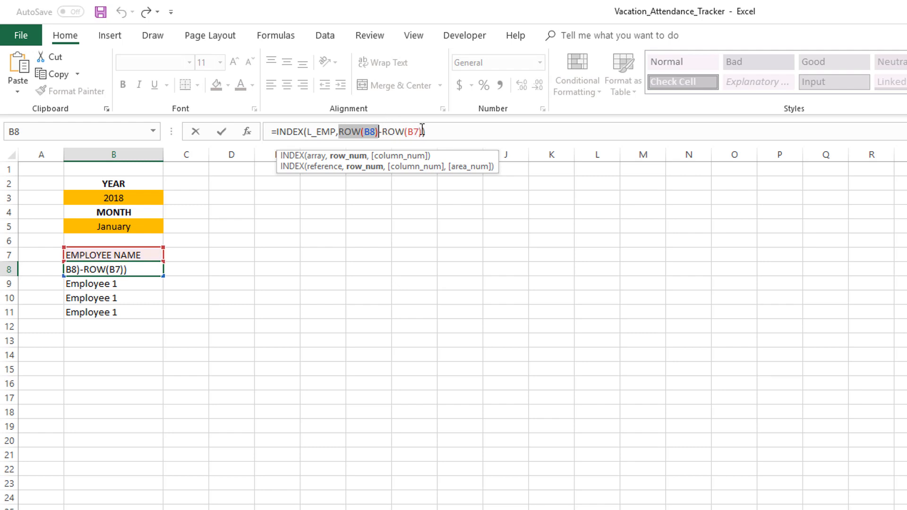
pyautogui.click(444, 128)
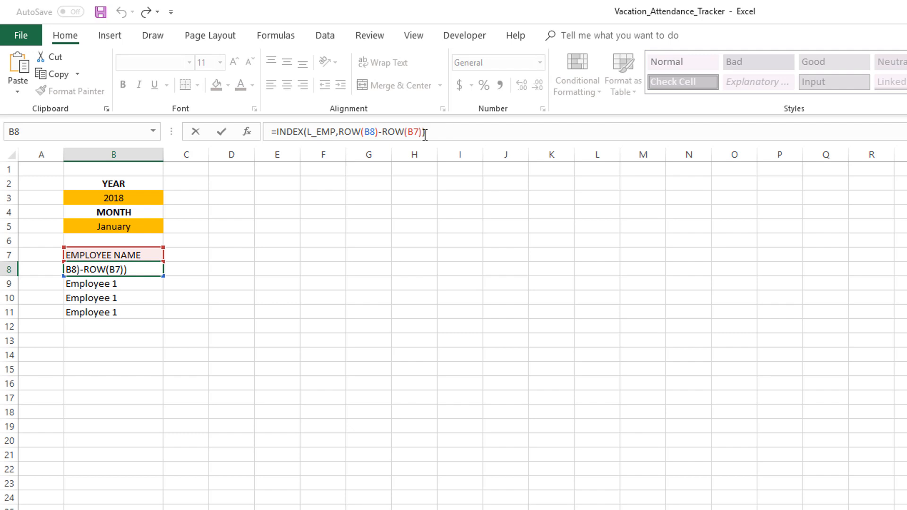
# Make the B7 reference in the B8 formula absolute as $B$7
pyautogui.click(411, 131)
pyautogui.write('$B')
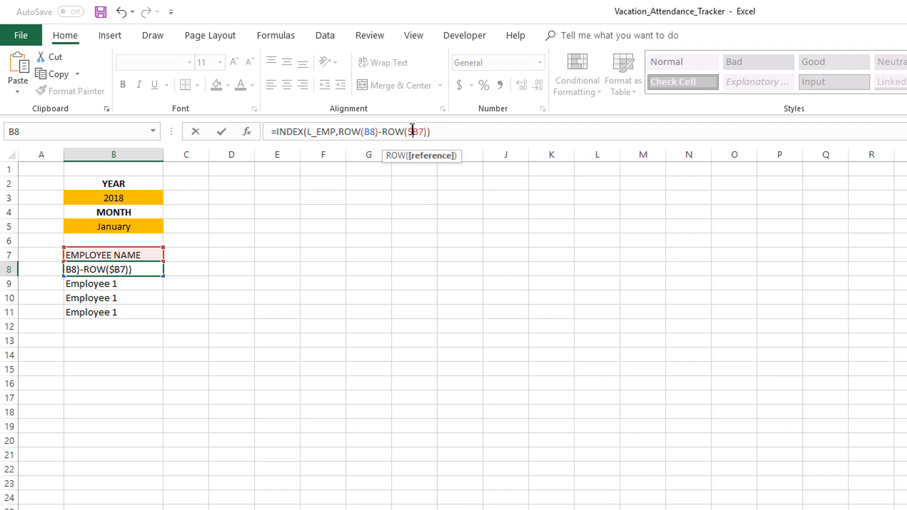
pyautogui.write('$')
pyautogui.click(439, 133)
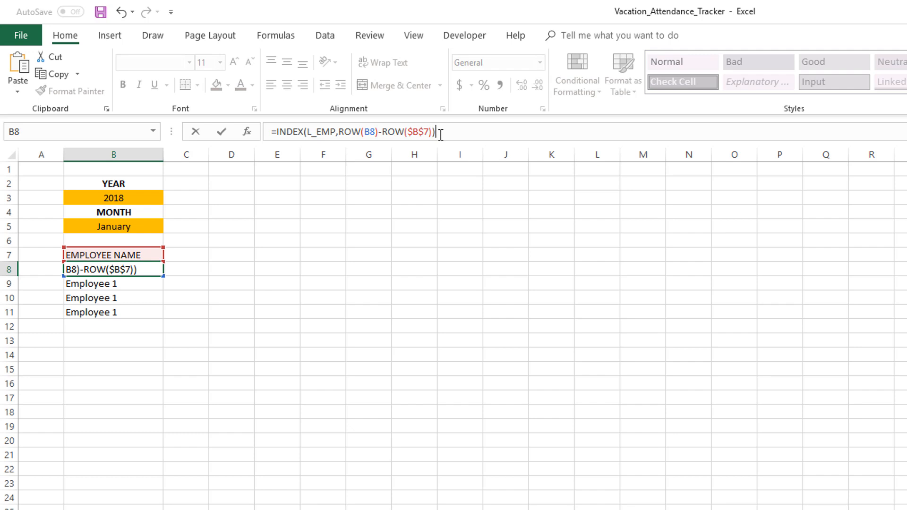
# Commit the B8 formula and fill it down through B11
pyautogui.press('Return')
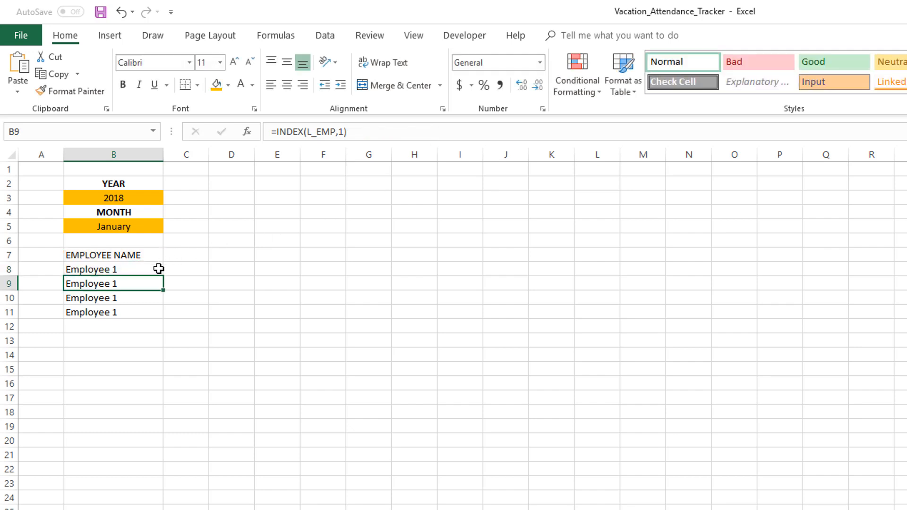
pyautogui.click(158, 268)
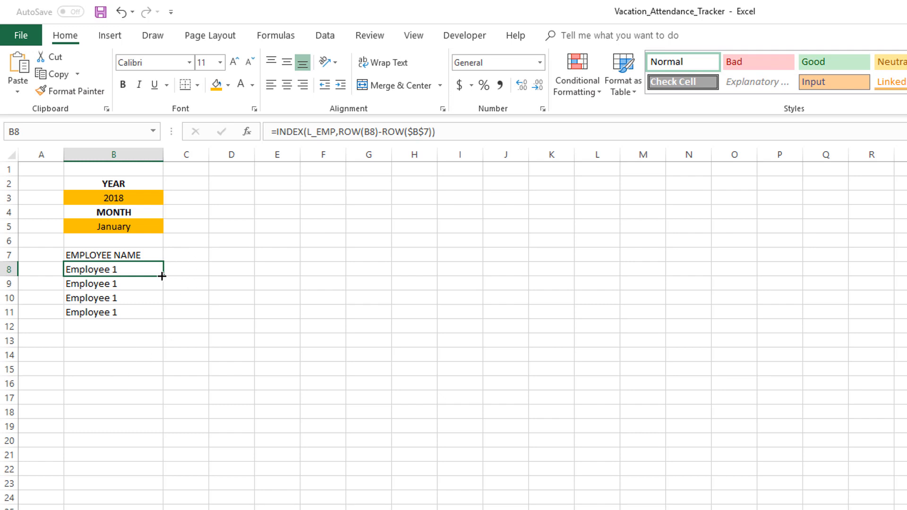
pyautogui.moveTo(162, 275); pyautogui.dragTo(157, 317)
# Inspect the relative and absolute ROW references in the copied formulas in B9 and B10
pyautogui.click(144, 285)
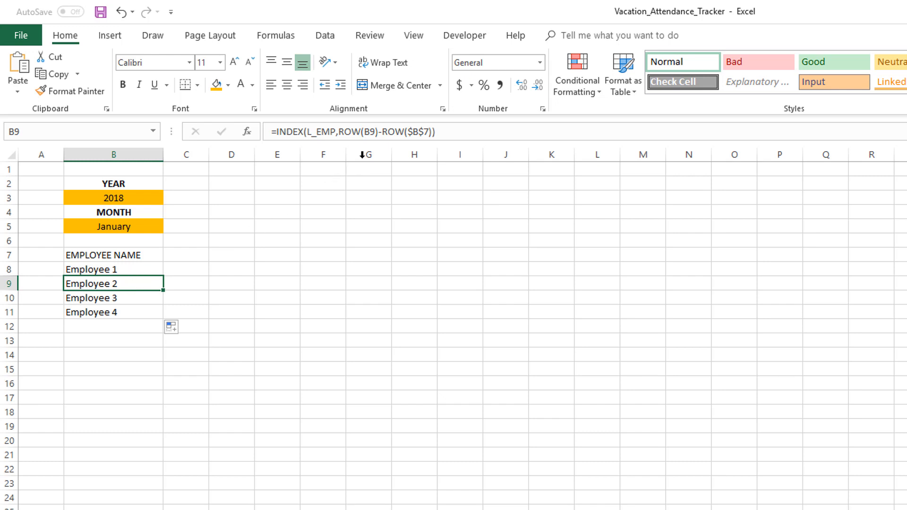
pyautogui.click(370, 134)
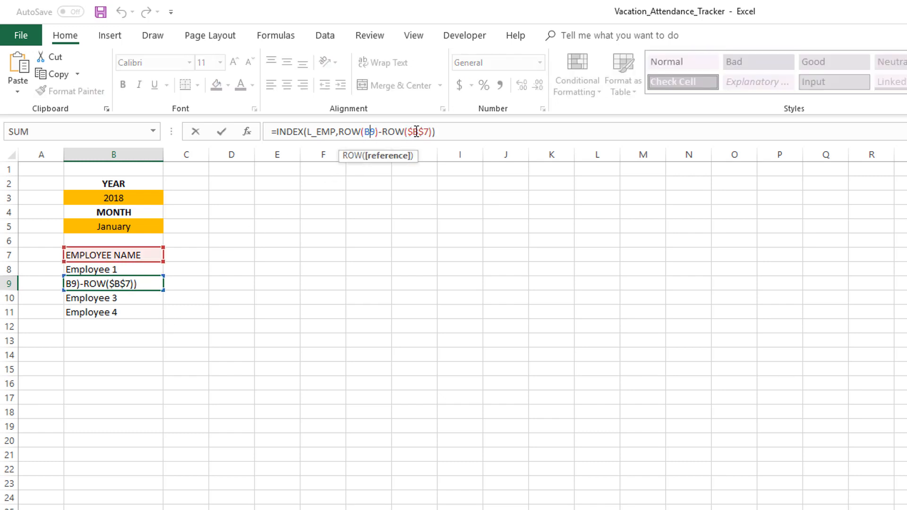
pyautogui.doubleClick(372, 132)
pyautogui.click(372, 132)
pyautogui.hotkey('ctrl', 'Return')
pyautogui.press('Down')
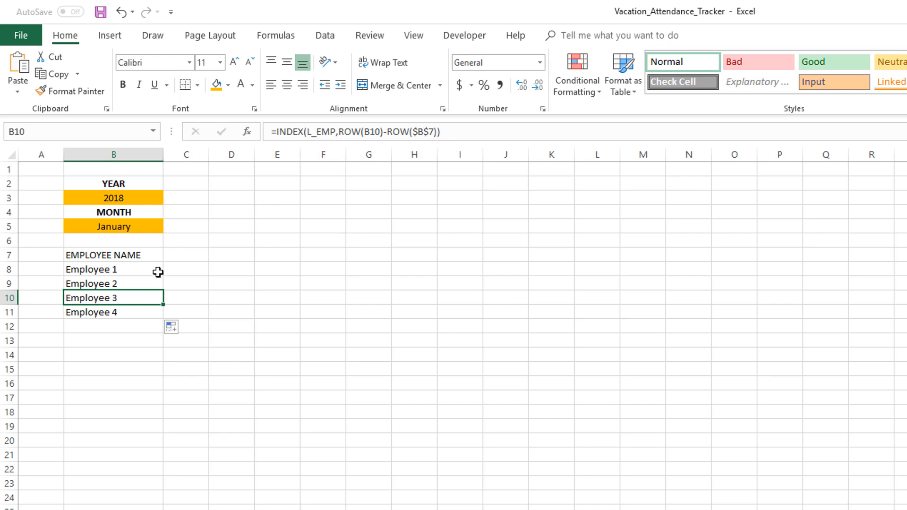
# Extend the B8 formula down through B37 and compare the list with the table on the EMPLOYEES sheet
pyautogui.click(137, 270)
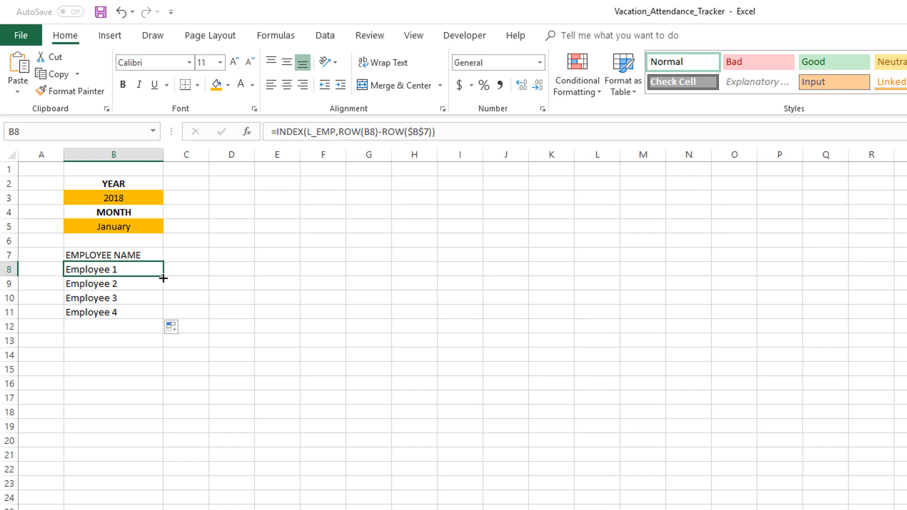
pyautogui.moveTo(163, 276); pyautogui.dragTo(151, 509)
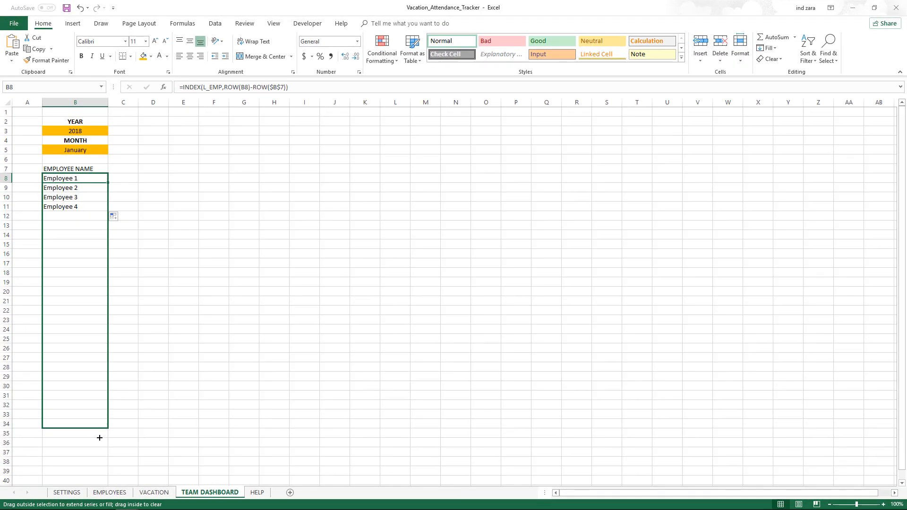
pyautogui.moveTo(100, 438); pyautogui.dragTo(99, 458)
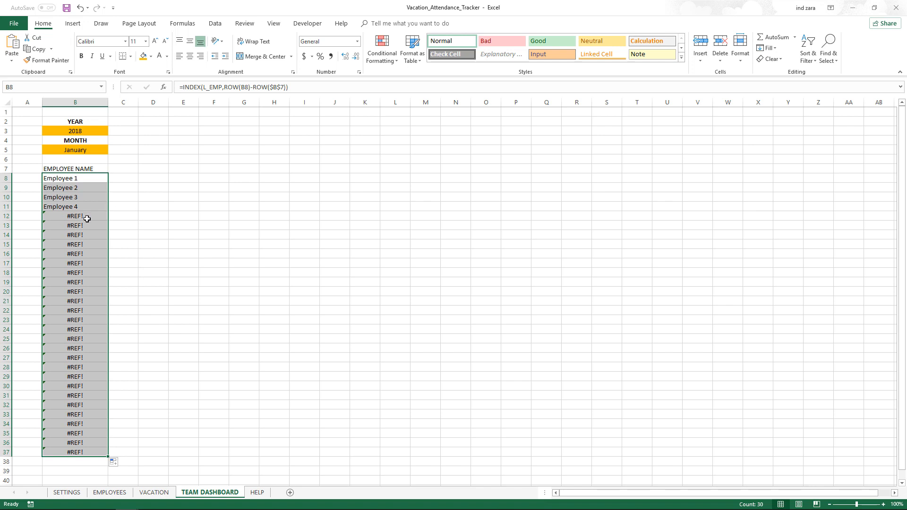
pyautogui.click(123, 494)
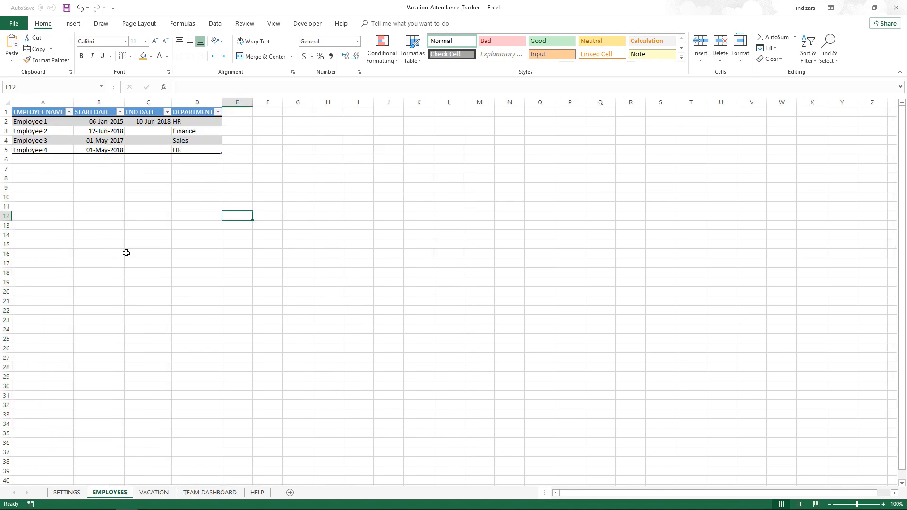
pyautogui.click(210, 492)
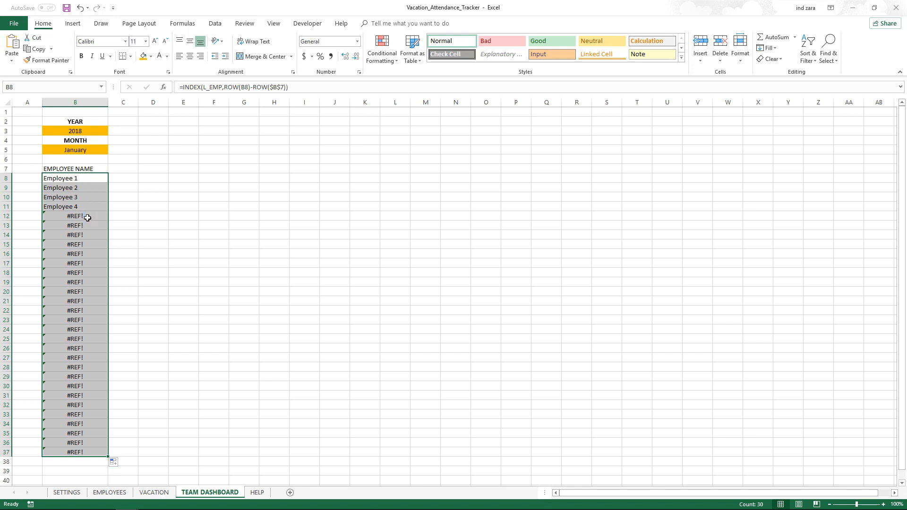
# Wrap the B8 formula in IFERROR with an empty string as the fallback: =IFERROR(INDEX(L_EMP,ROW(B8)-ROW($B$7)),"")
pyautogui.click(76, 178)
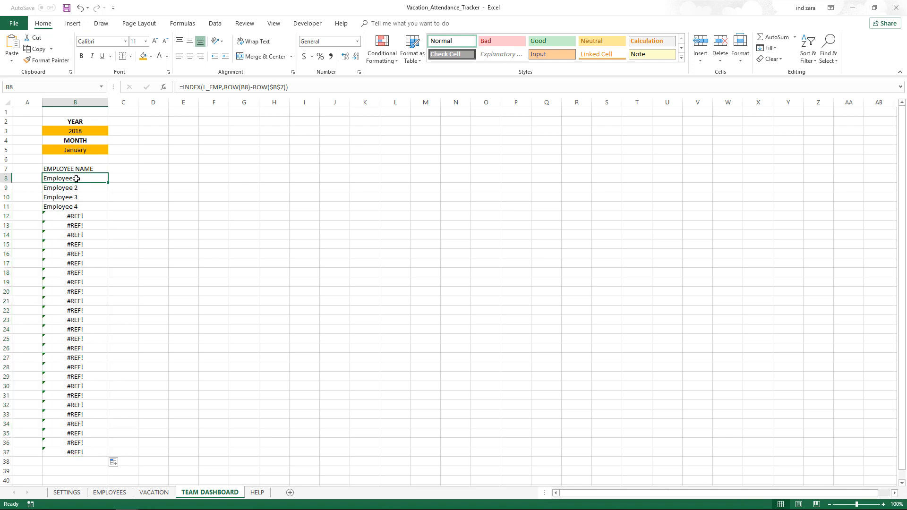
pyautogui.click(192, 87)
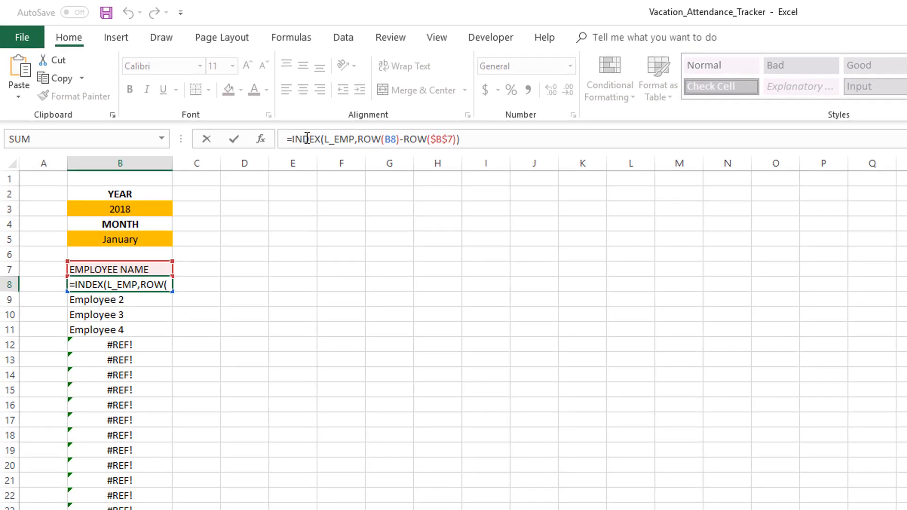
pyautogui.write('I')
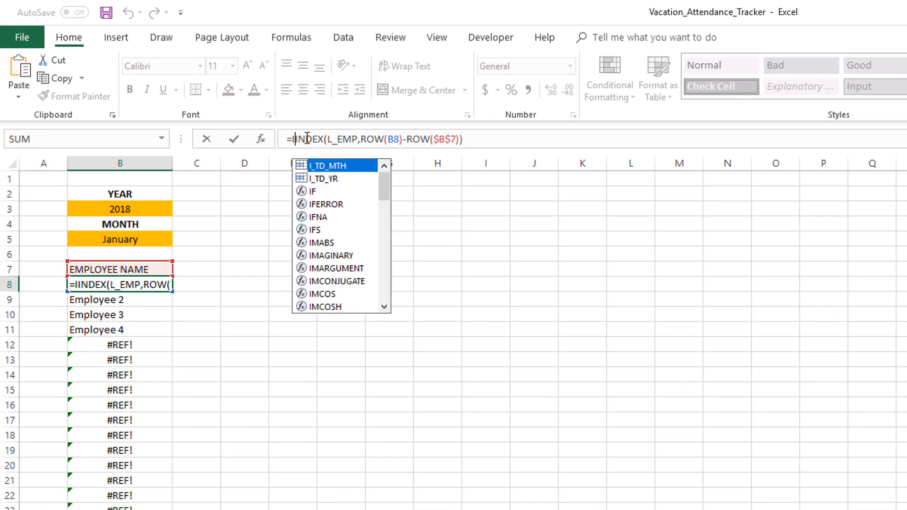
pyautogui.write('FERROR')
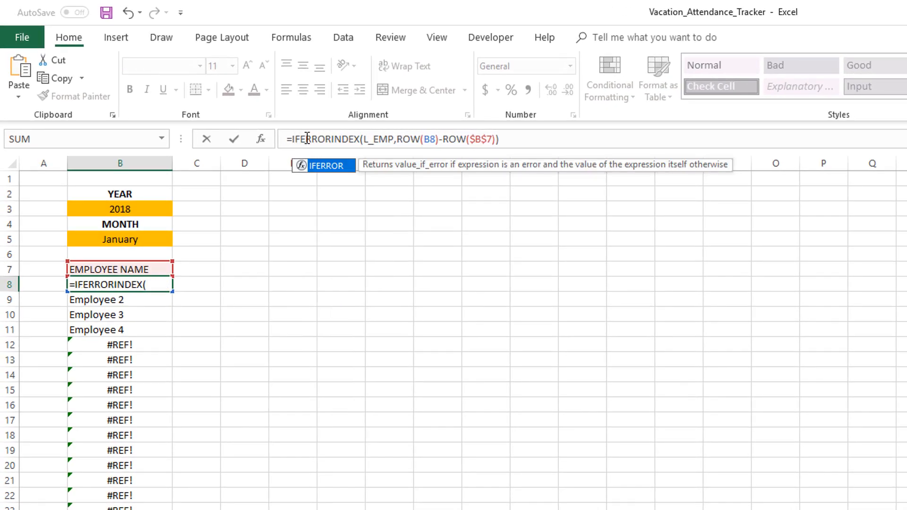
pyautogui.write('(')
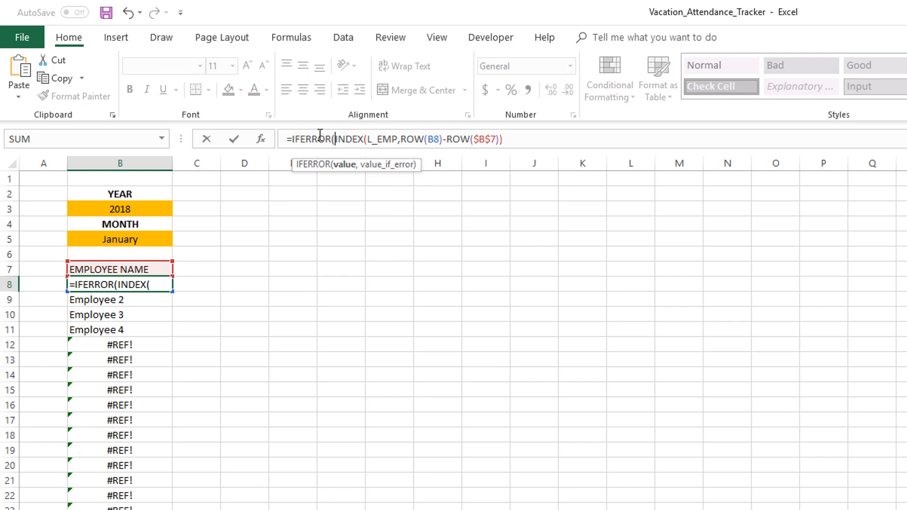
pyautogui.click(520, 137)
pyautogui.write(',""')
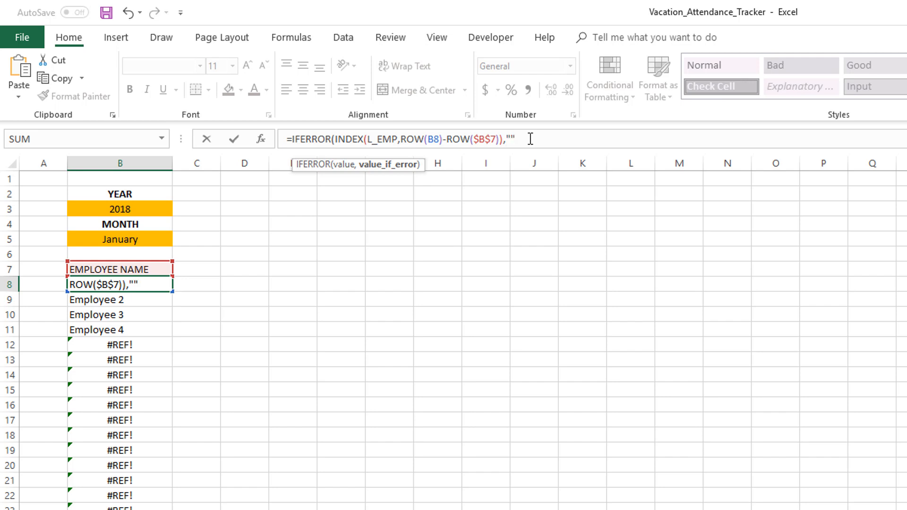
pyautogui.write(')')
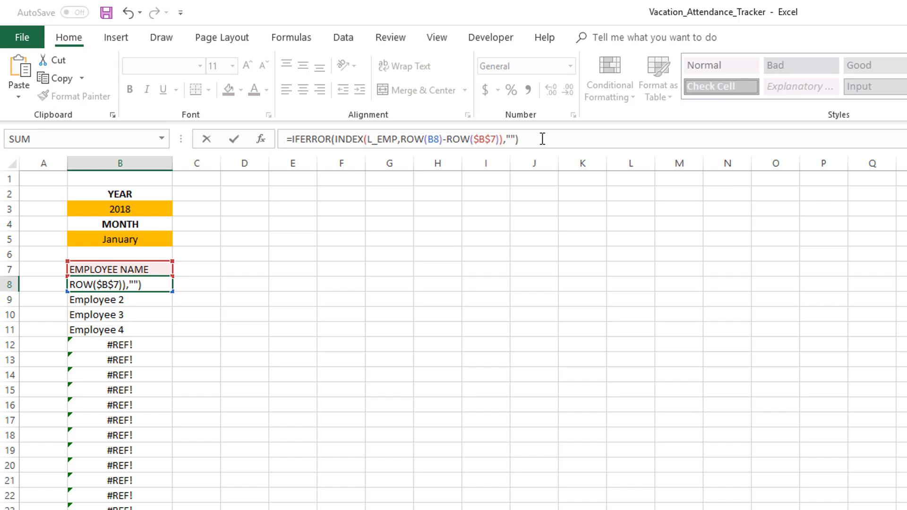
pyautogui.press('Return')
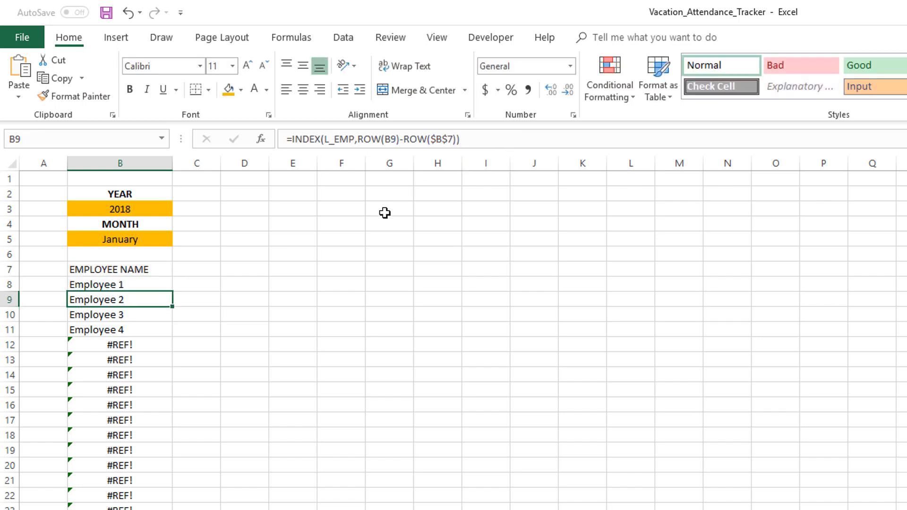
# Copy the B8 IFERROR formula down through B37 and re-enter it across the whole range B8:B37
pyautogui.click(146, 283)
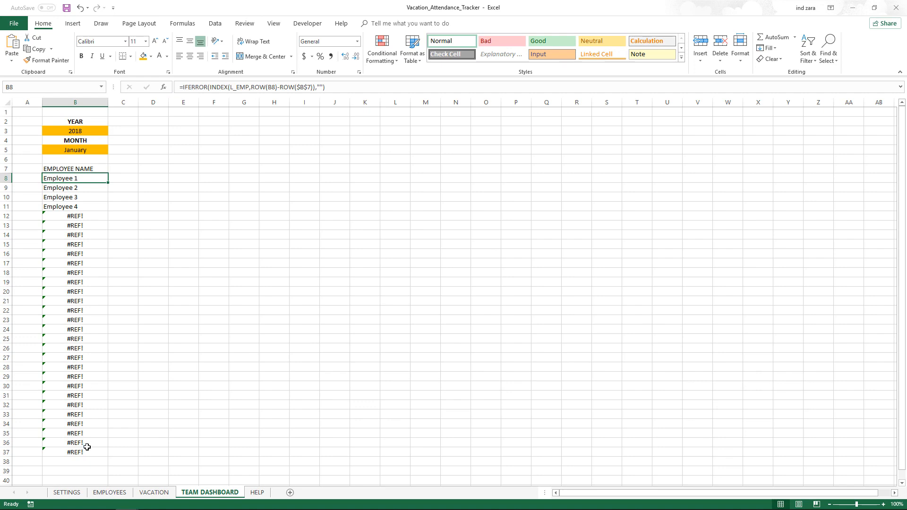
pyautogui.doubleClick(108, 183)
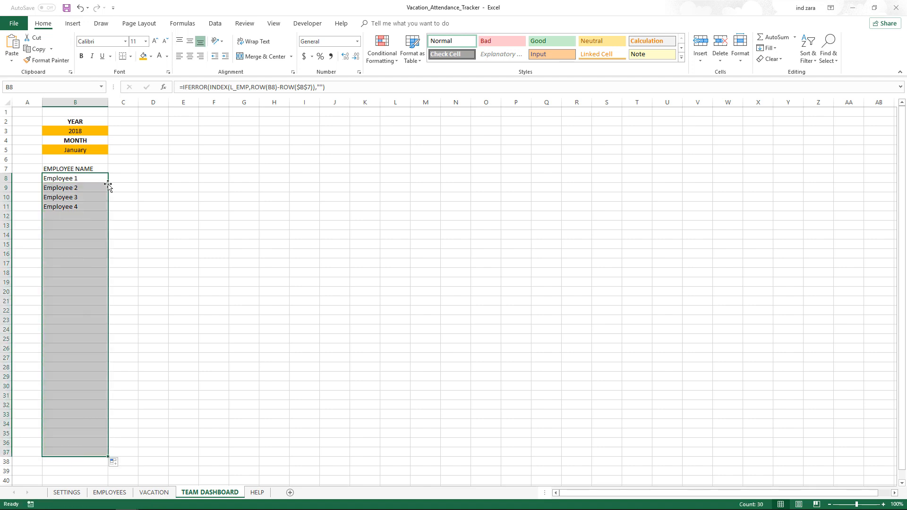
pyautogui.click(98, 180)
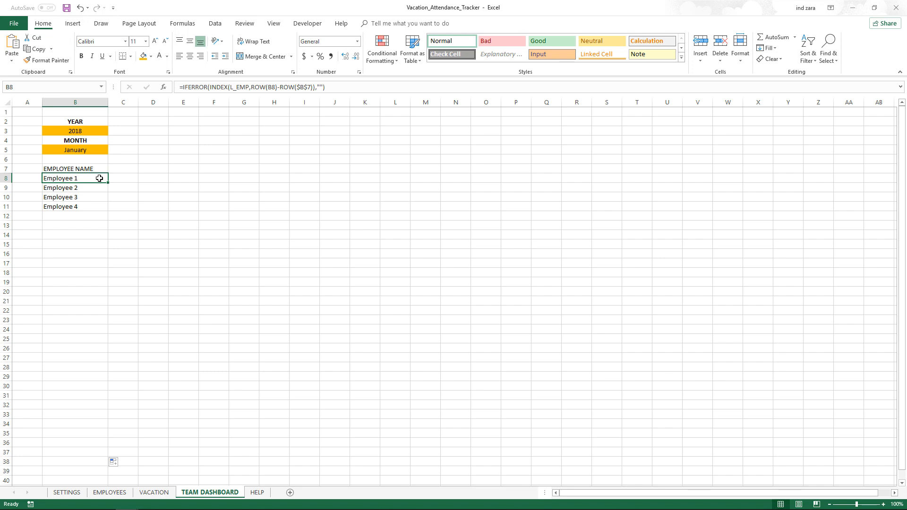
pyautogui.hotkey('ctrl', 'shift', 'Down')
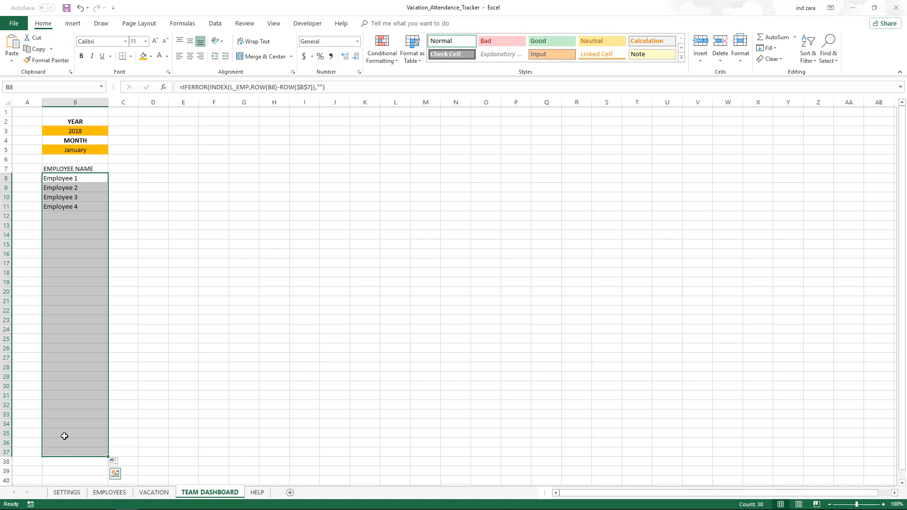
pyautogui.click(336, 88)
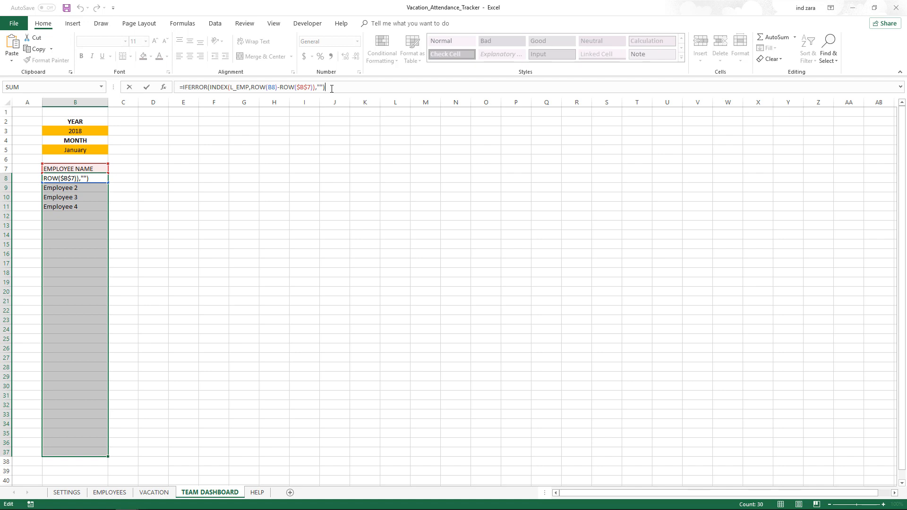
pyautogui.hotkey('ctrl', 'Return')
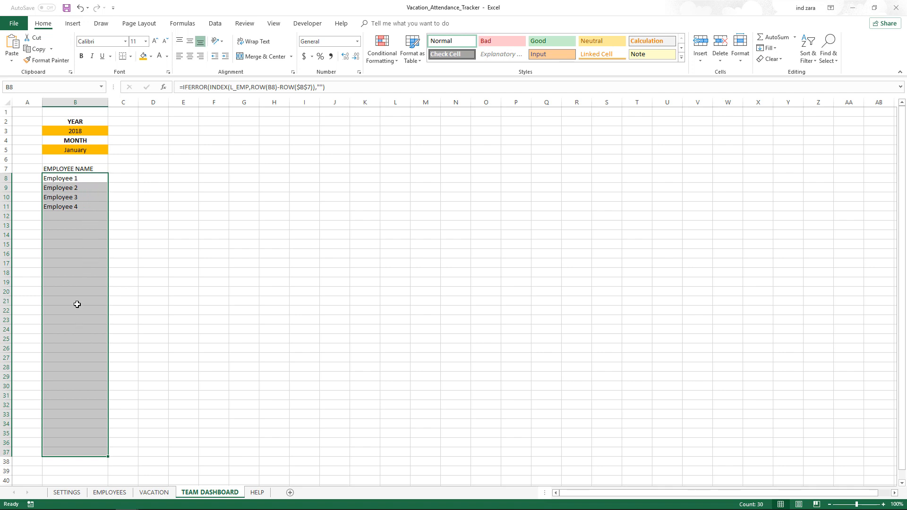
# Shade the employee name cells B8:B37 with a light gold fill and check the formulas in B37 and B8
pyautogui.click(131, 186)
pyautogui.click(99, 177)
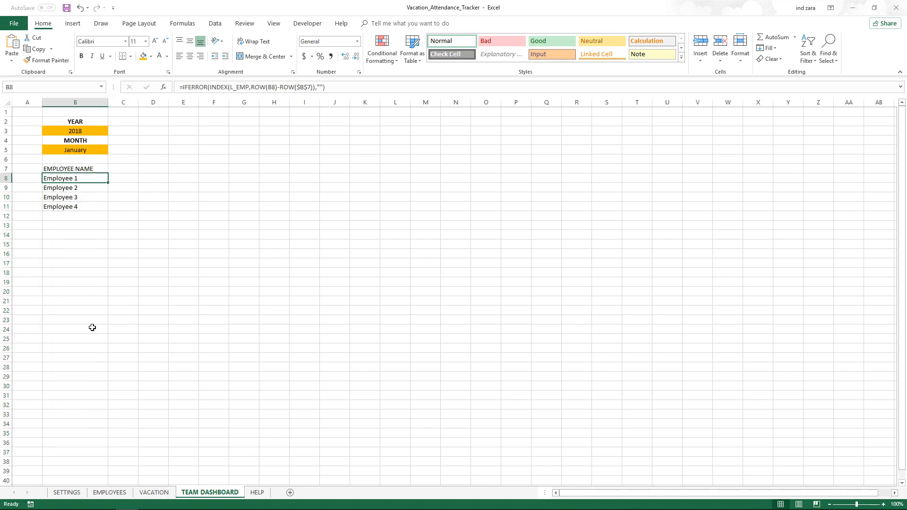
pyautogui.hotkey('ctrl', 'shift', 'Down')
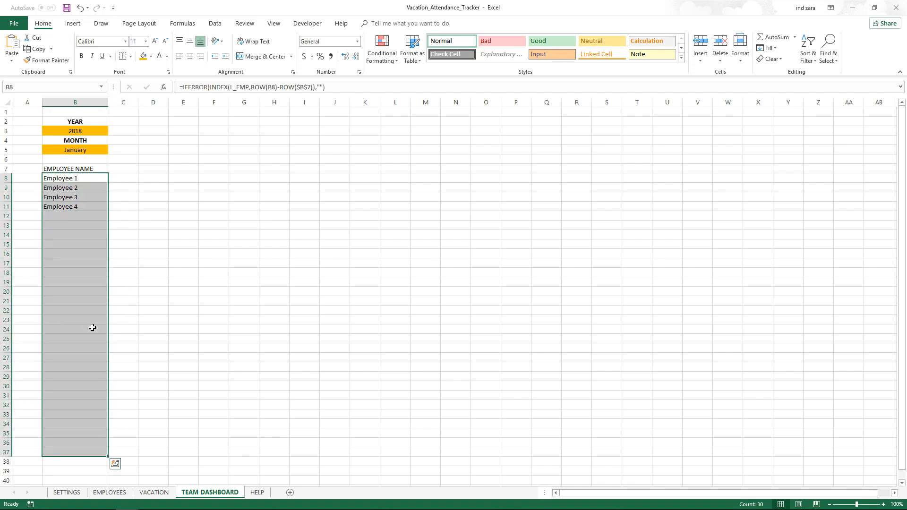
pyautogui.click(152, 56)
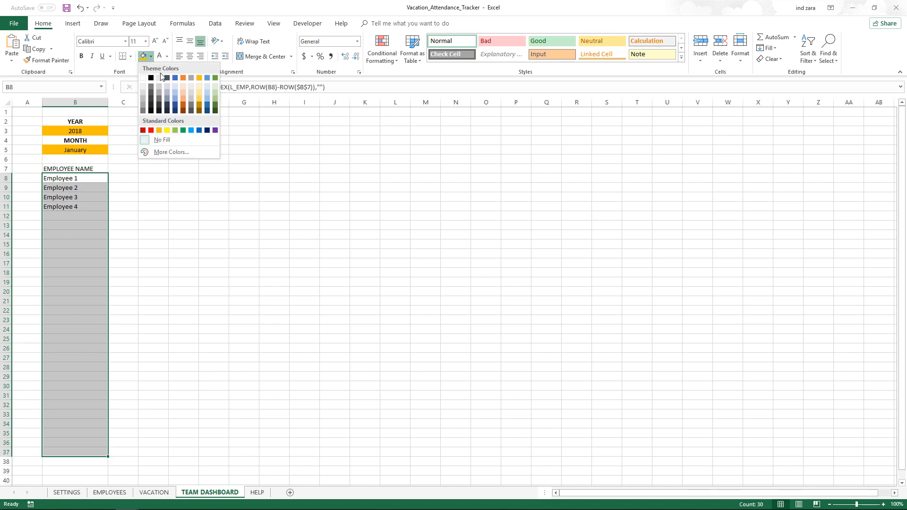
pyautogui.click(201, 87)
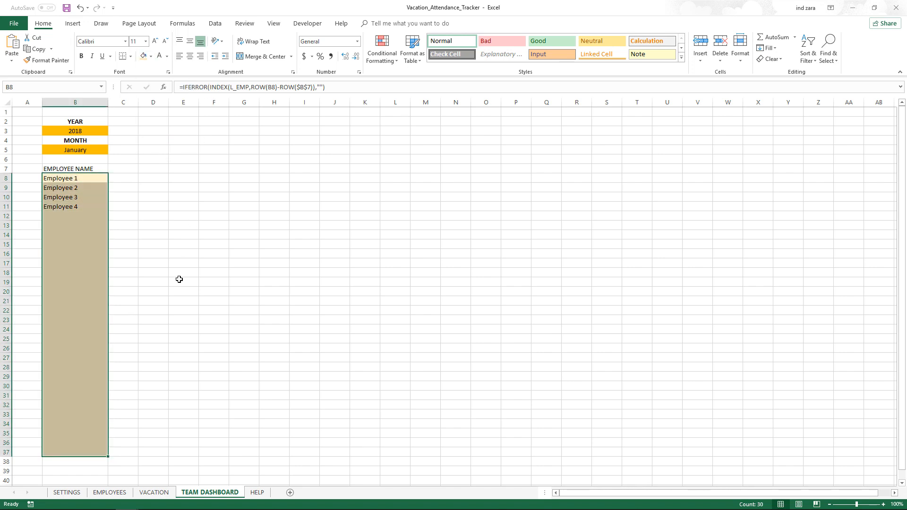
pyautogui.click(140, 255)
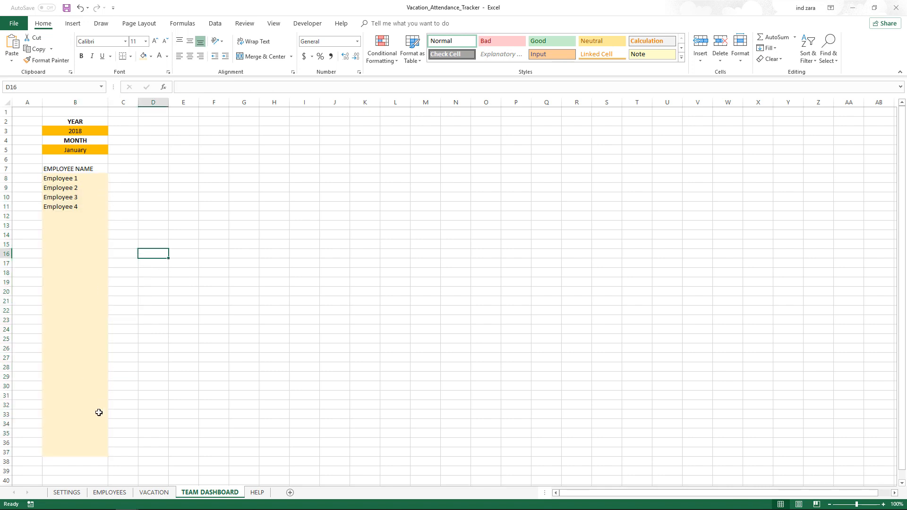
pyautogui.click(83, 450)
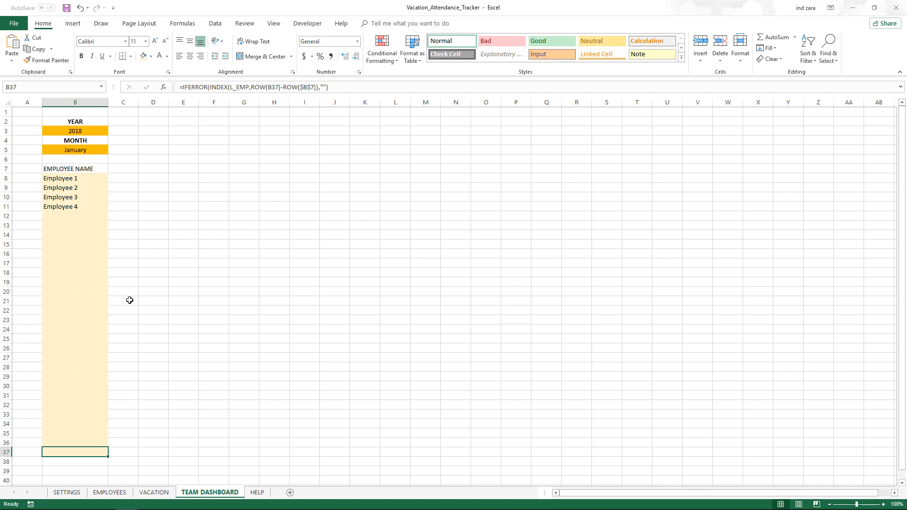
pyautogui.click(93, 179)
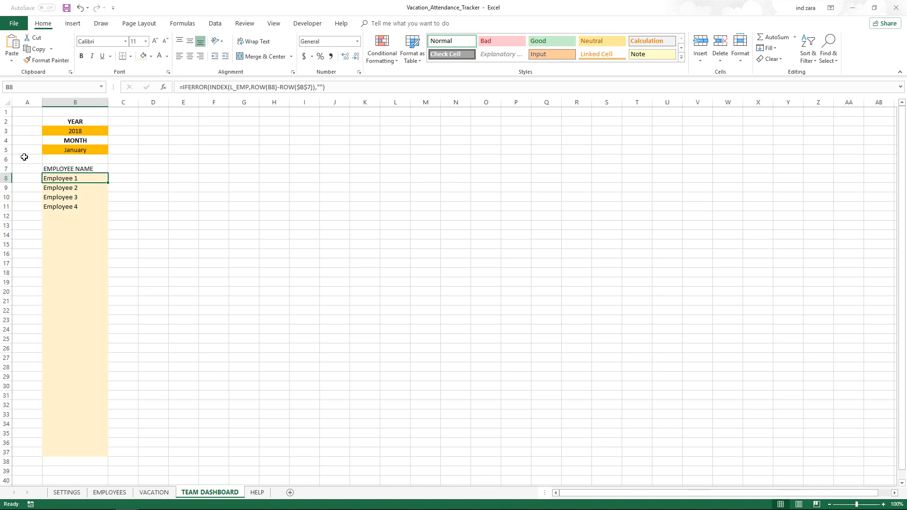
# Add Employee 5 in cell A6 of the EMPLOYEES sheet and check the name list on the TEAM DASHBOARD sheet
pyautogui.click(109, 492)
pyautogui.click(63, 162)
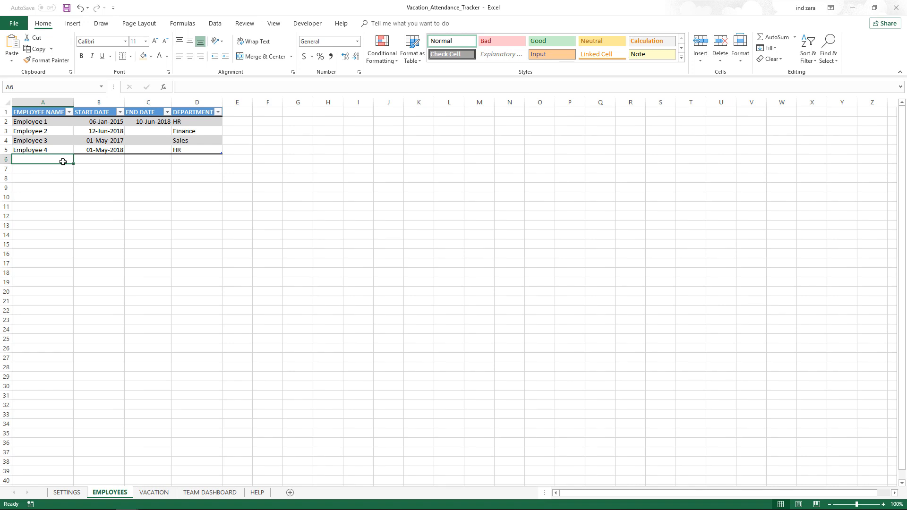
pyautogui.write('Employee 5')
pyautogui.press('Return')
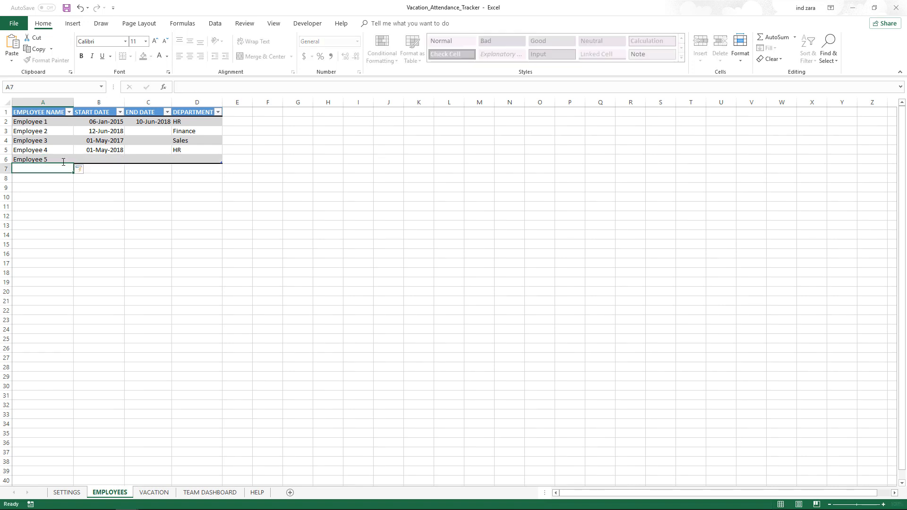
pyautogui.click(192, 493)
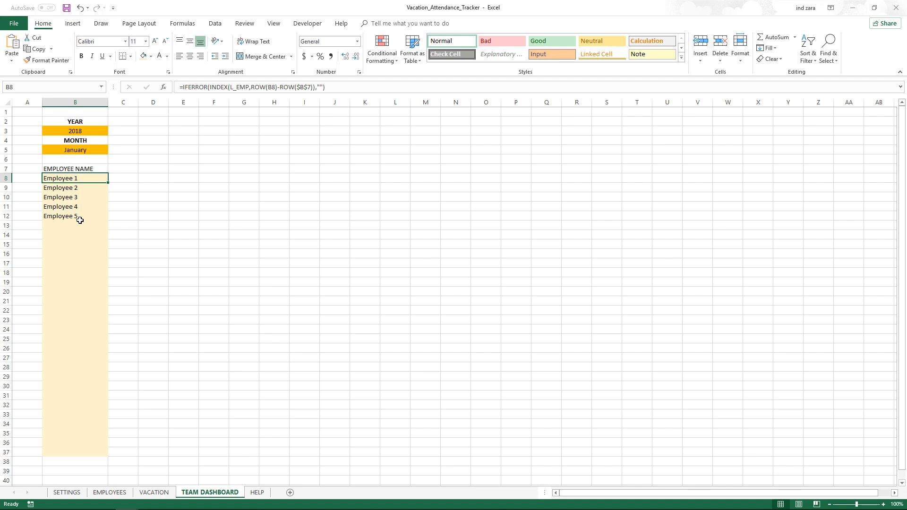
# Delete the Employee 5 table row from the EMPLOYEES sheet and return to the TEAM DASHBOARD sheet
pyautogui.click(118, 493)
pyautogui.rightClick(64, 160)
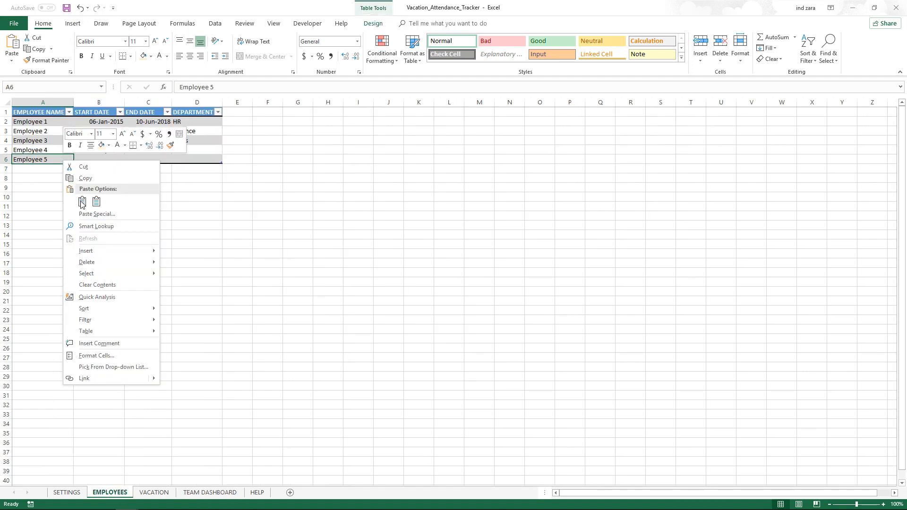
pyautogui.moveTo(93, 262)
pyautogui.click(178, 274)
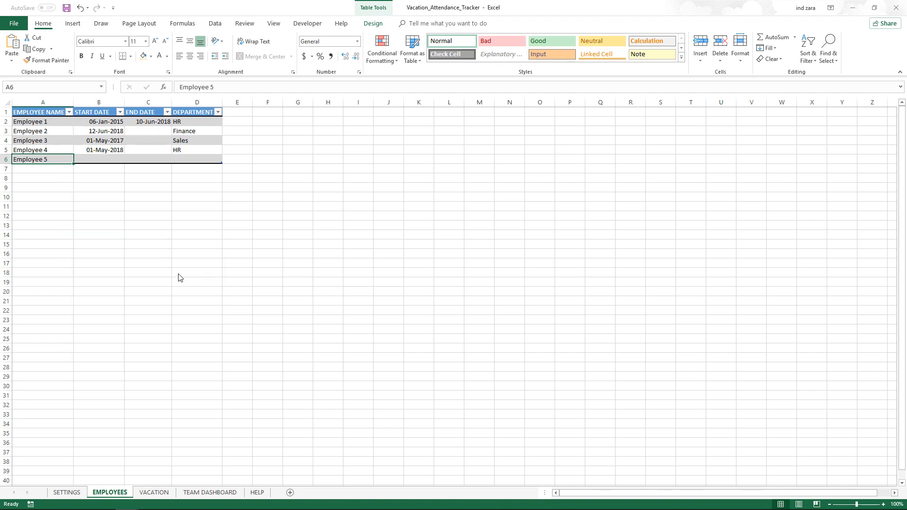
pyautogui.click(209, 493)
pyautogui.click(219, 234)
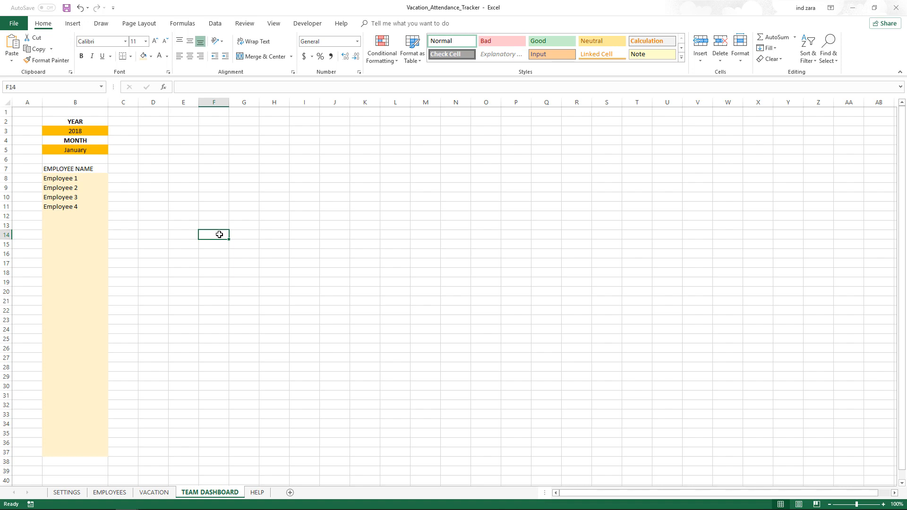